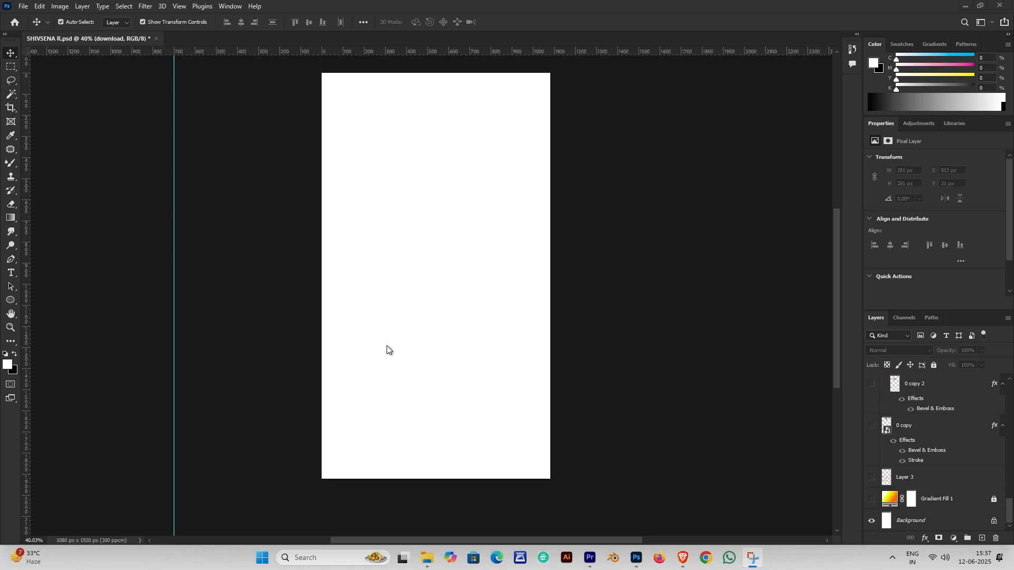
Show Gradient Fill 1 and confirm its 90° linear orange-to-pale-yellow gradient
left_click(871, 500)
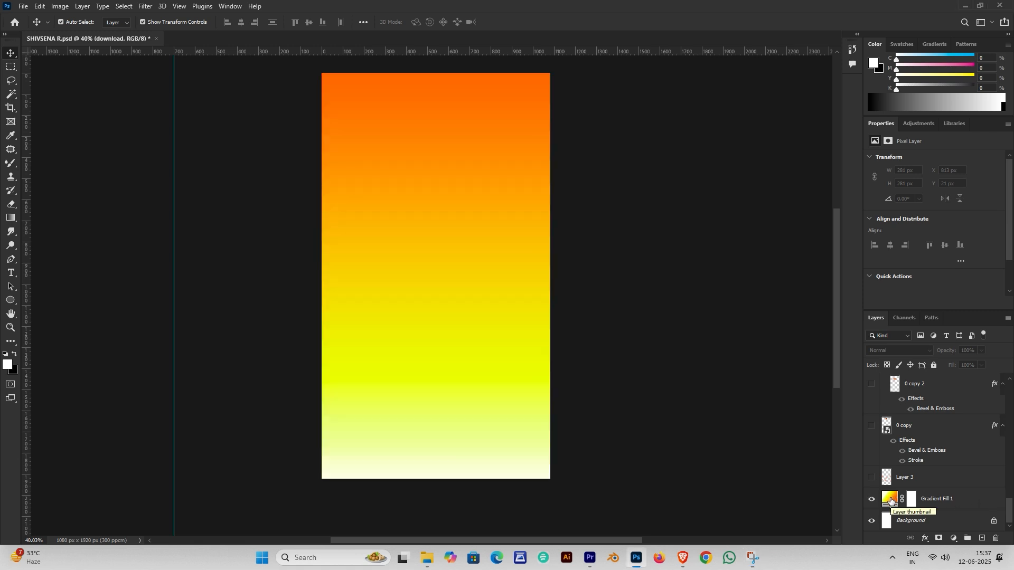
double_click(890, 500)
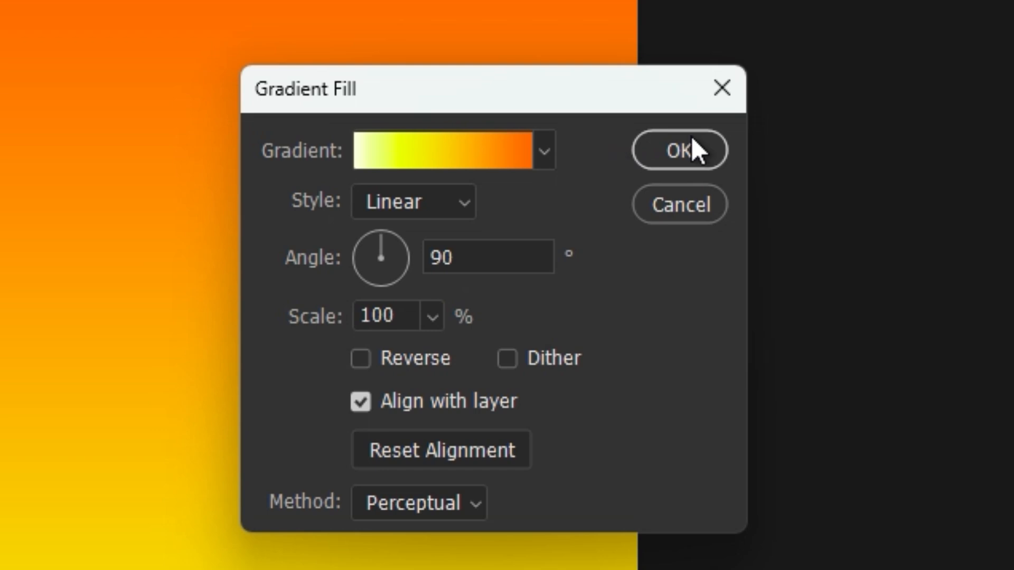
left_click(692, 156)
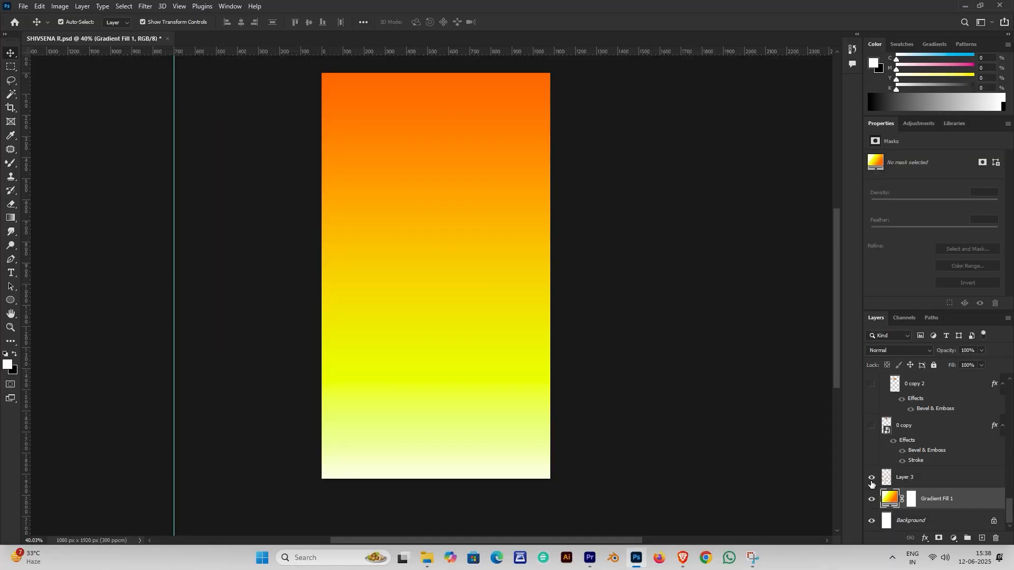
Show the star pattern Layer 3 and set its opacity to 50%
left_click(872, 477)
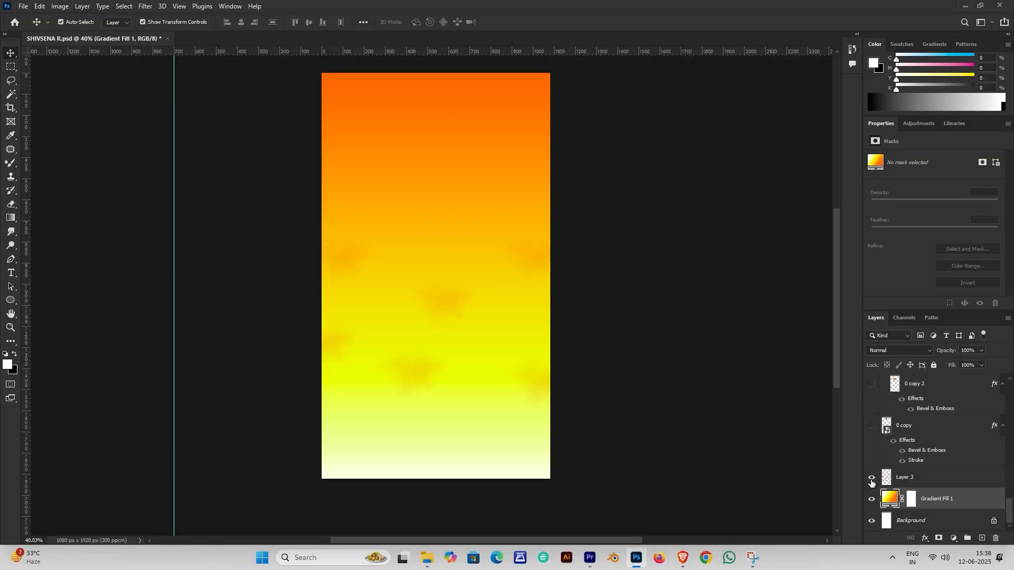
left_click(949, 480)
left_click_drag(953, 350, 938, 368)
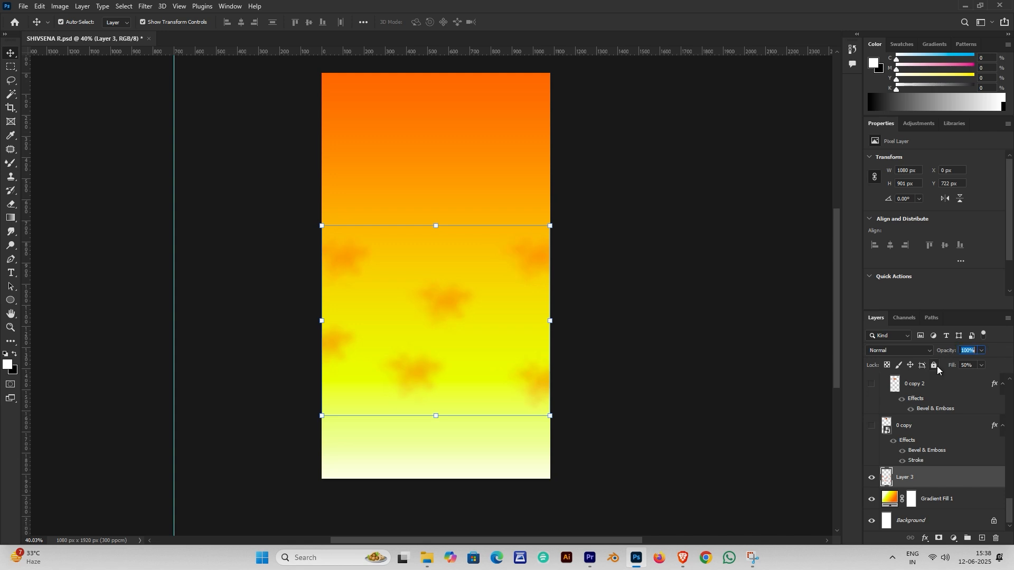
type("50")
key("Return")
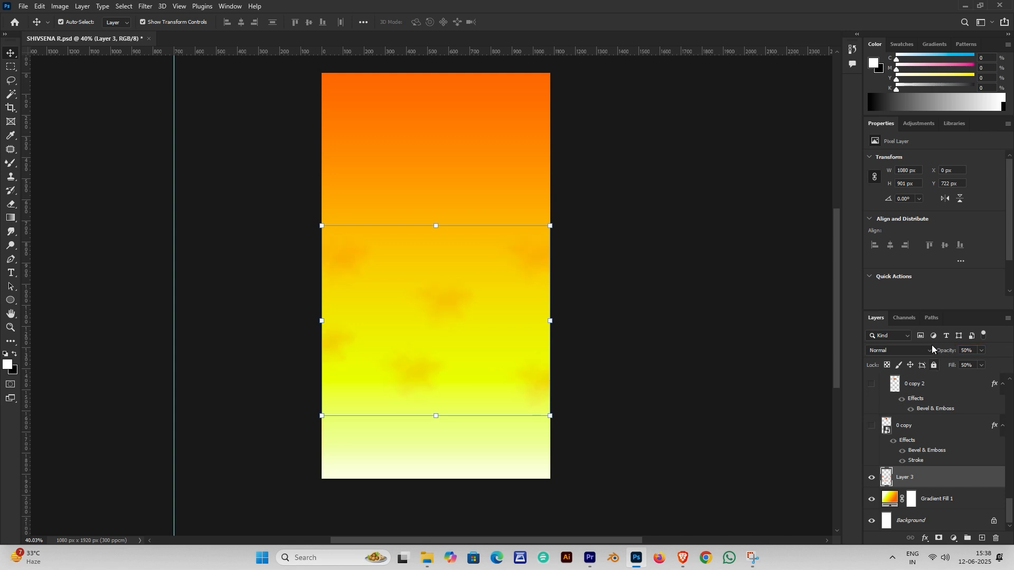
Show the Shivsena logo layer with its Stroke and Bevel & Emboss effects hidden
left_click(872, 426)
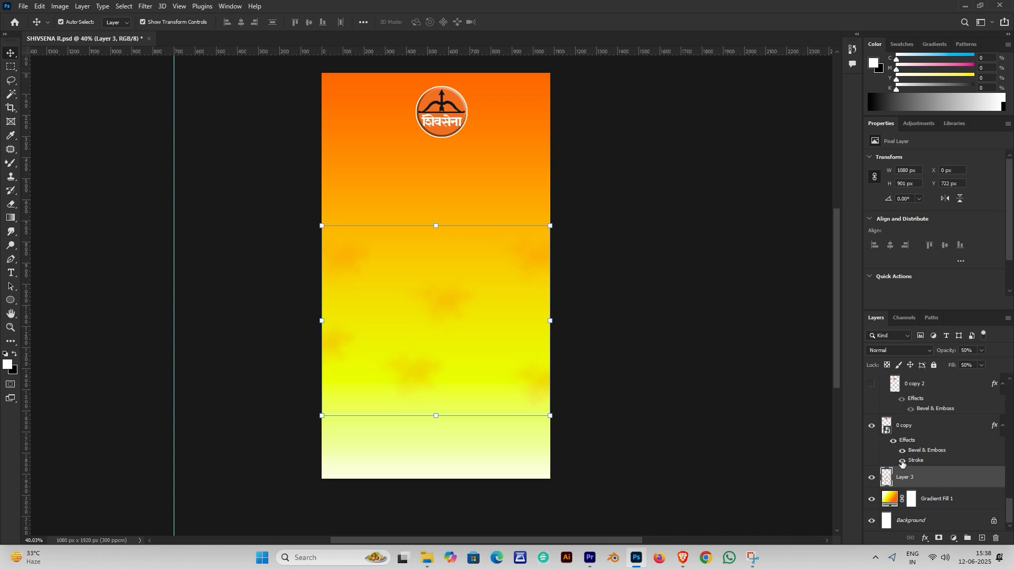
left_click(902, 461)
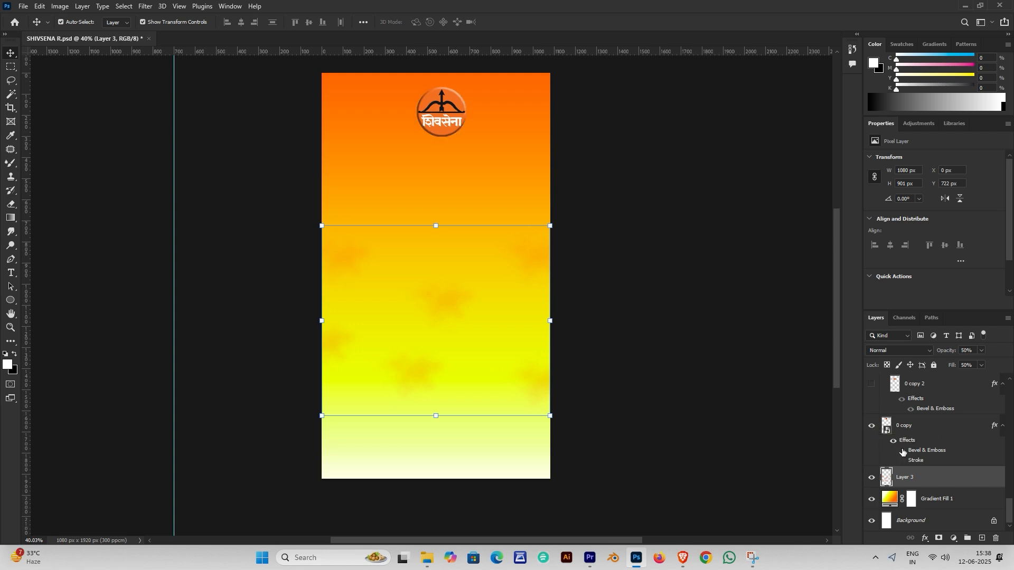
left_click(902, 450)
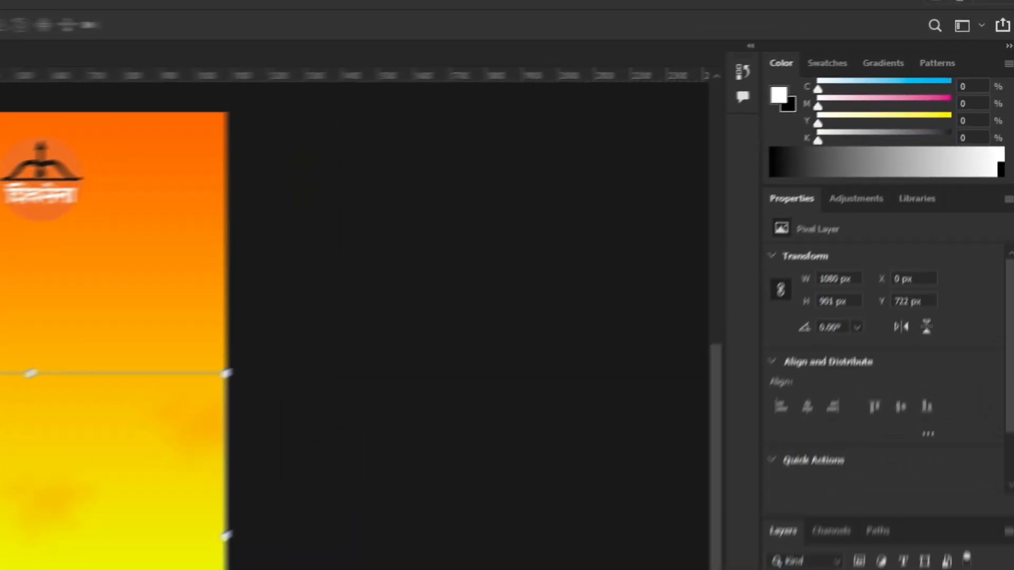
Give the logo a 5 px white outside stroke and an Inner Bevel at 1000% depth, size 8
double_click(898, 568)
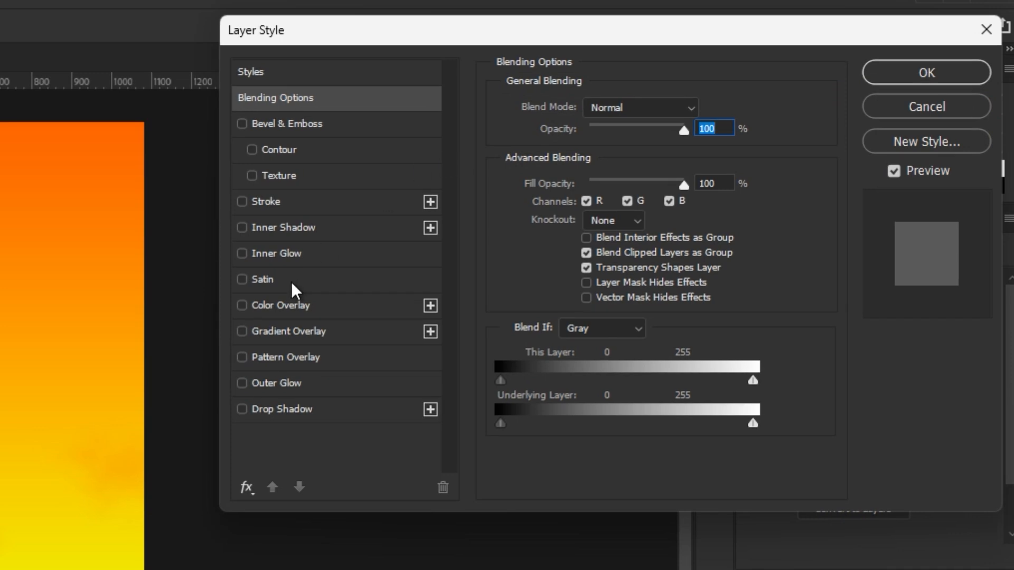
left_click(255, 206)
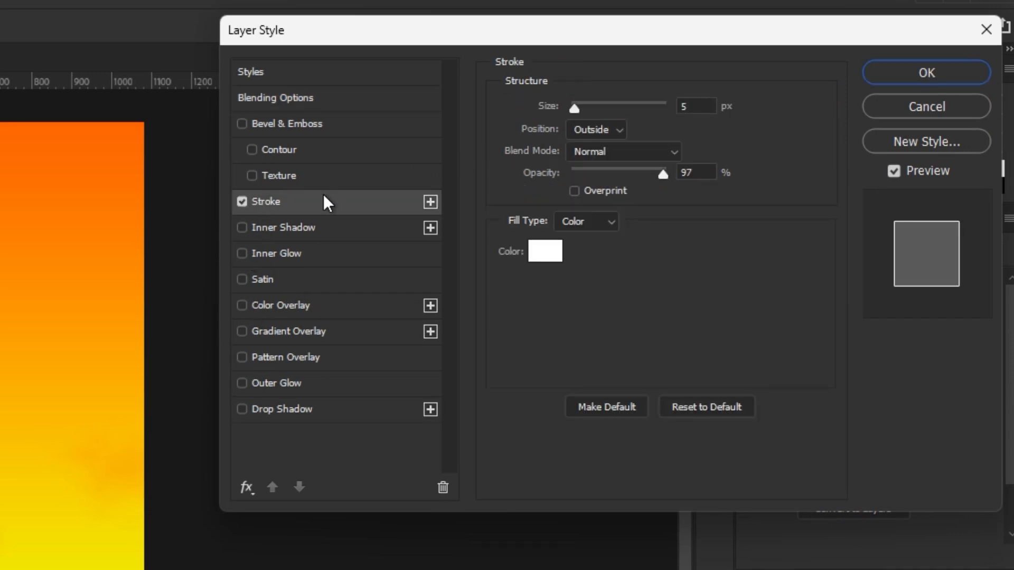
left_click(544, 251)
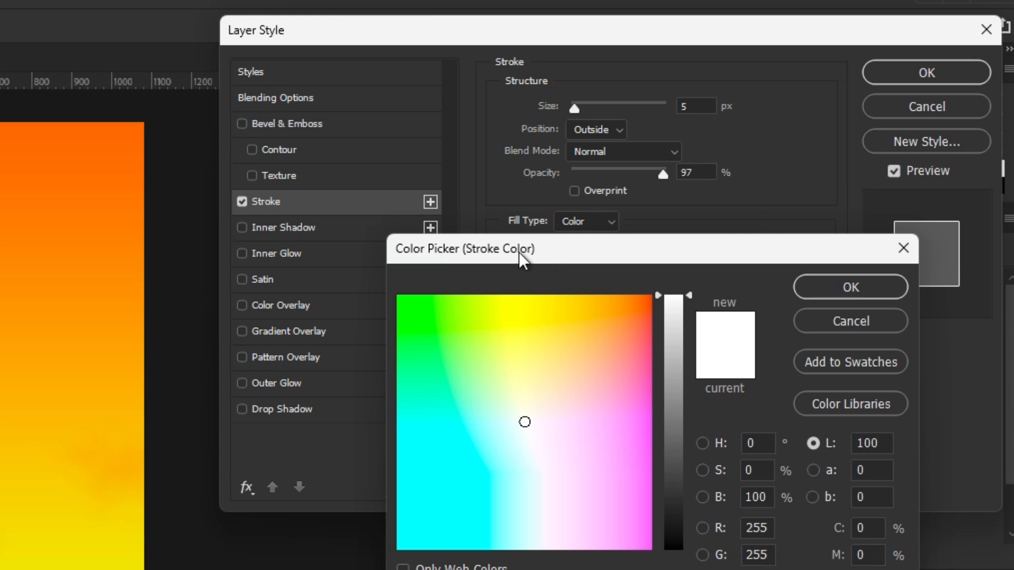
left_click(848, 289)
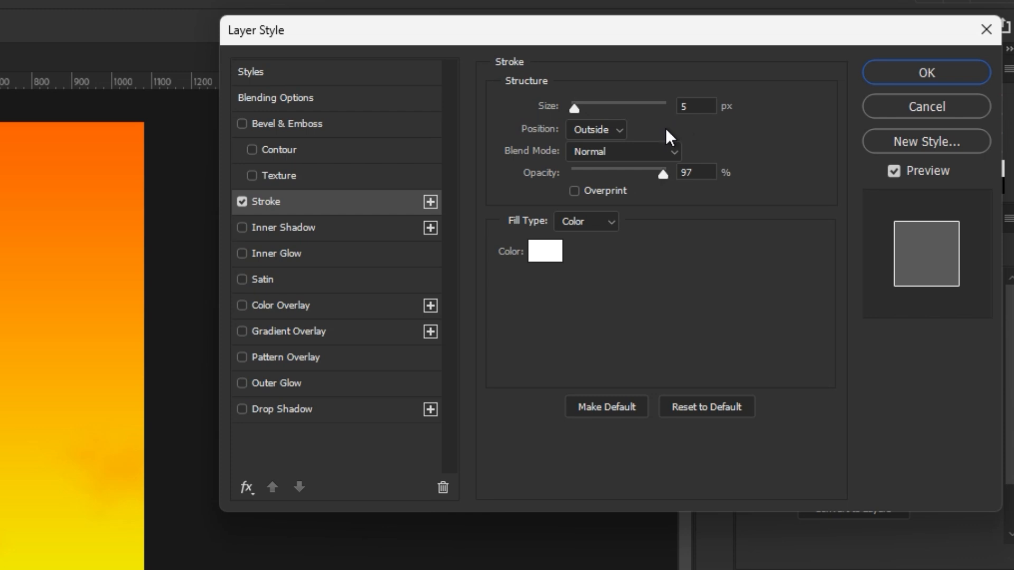
left_click(243, 123)
left_click(304, 123)
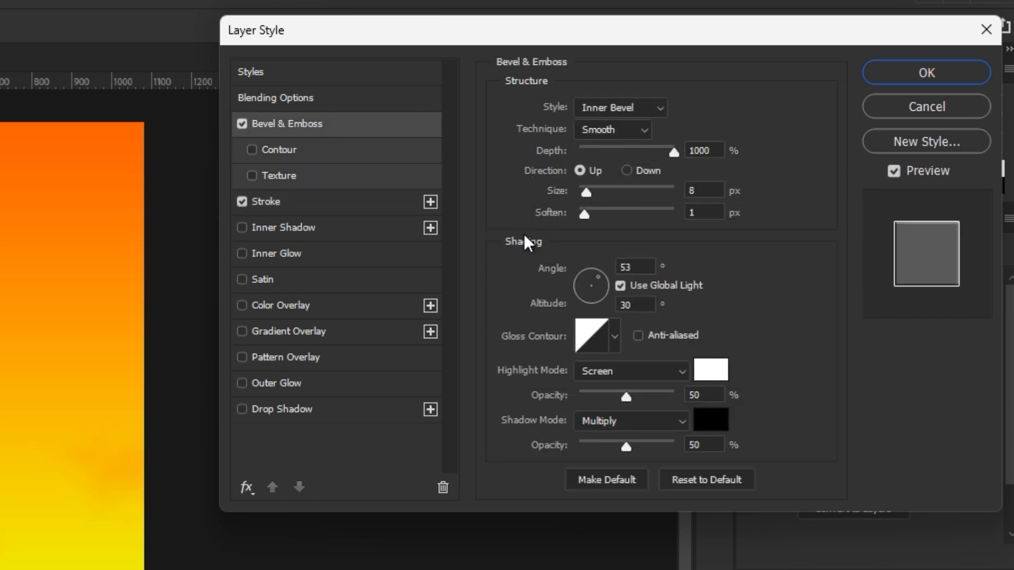
left_click(917, 79)
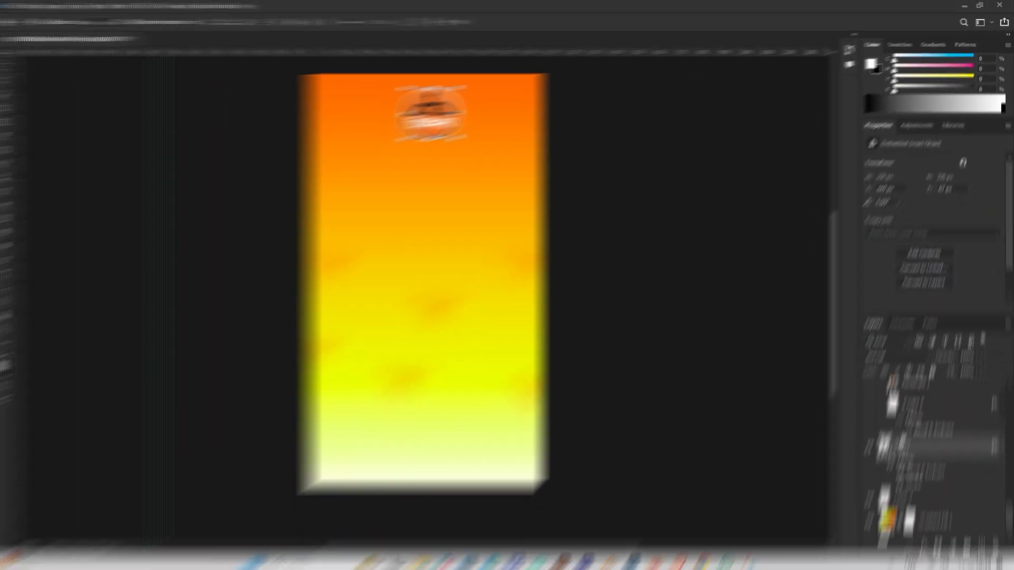
Show the saffron flag layer and toggle its Bevel & Emboss off and back on
left_click(872, 423)
left_click(923, 440)
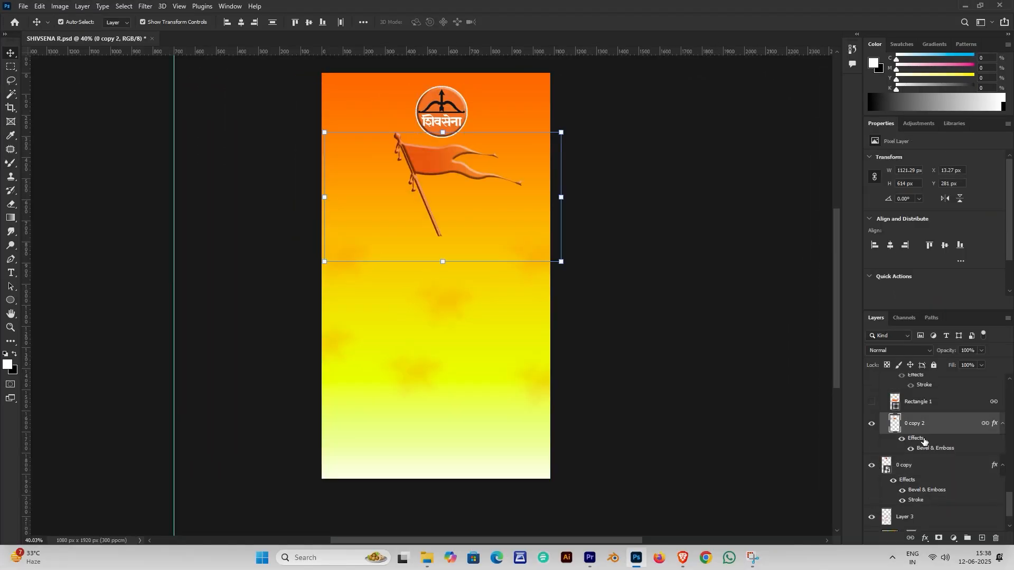
left_click(911, 449)
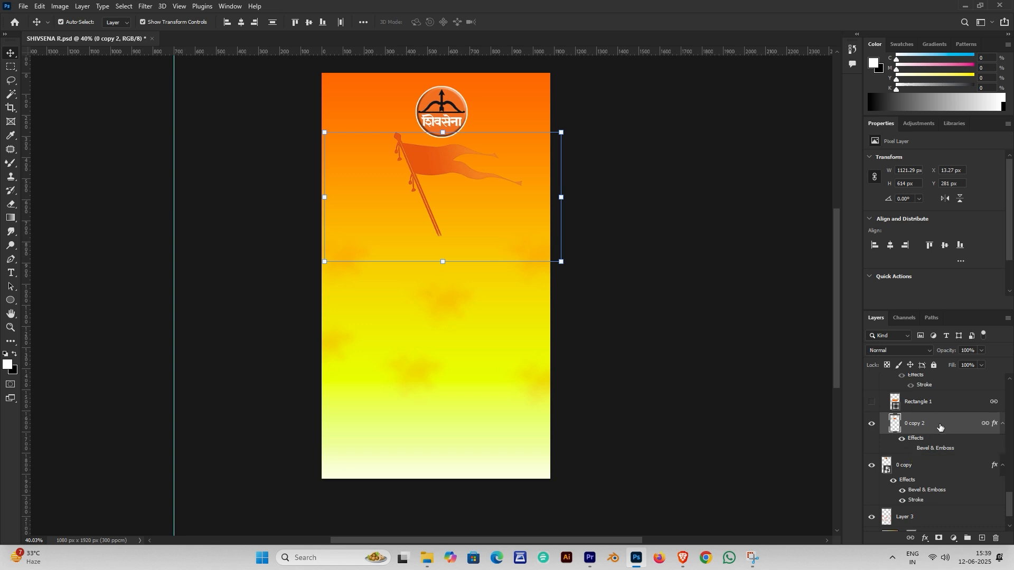
left_click(911, 448)
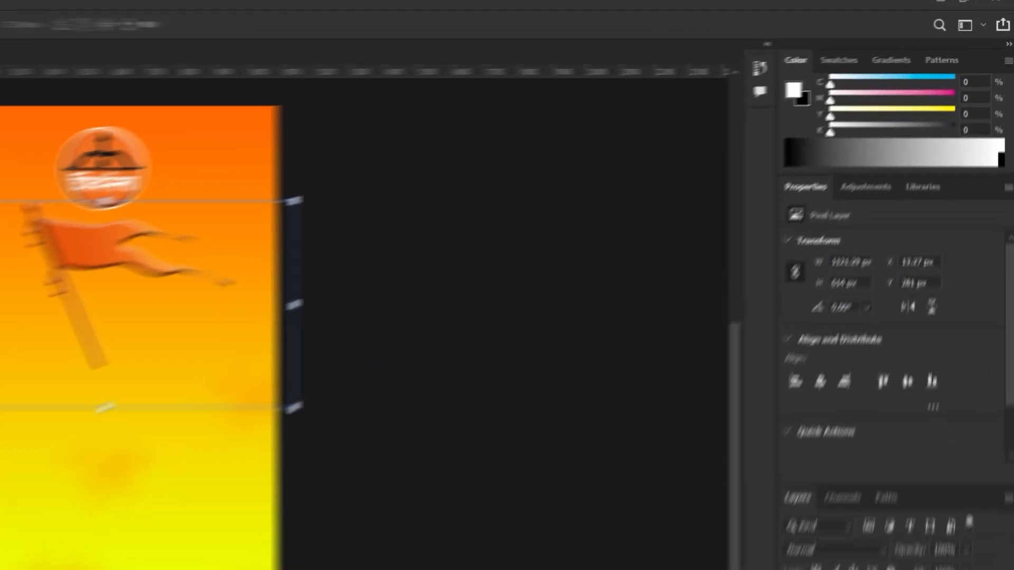
Keep the flag's Smooth Inner Bevel (532% depth, 10 px size), then show Rectangle 1
double_click(943, 425)
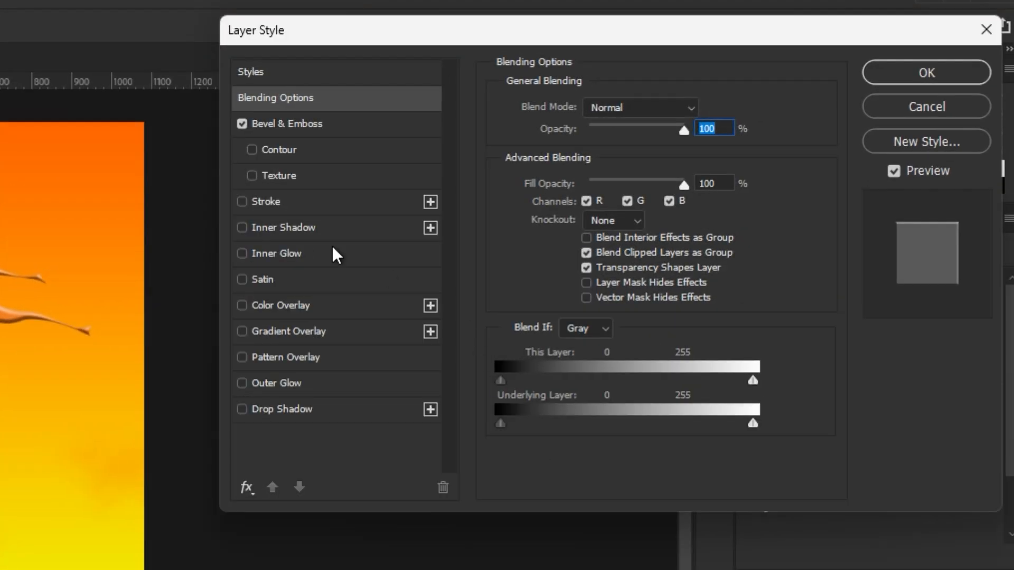
left_click(304, 128)
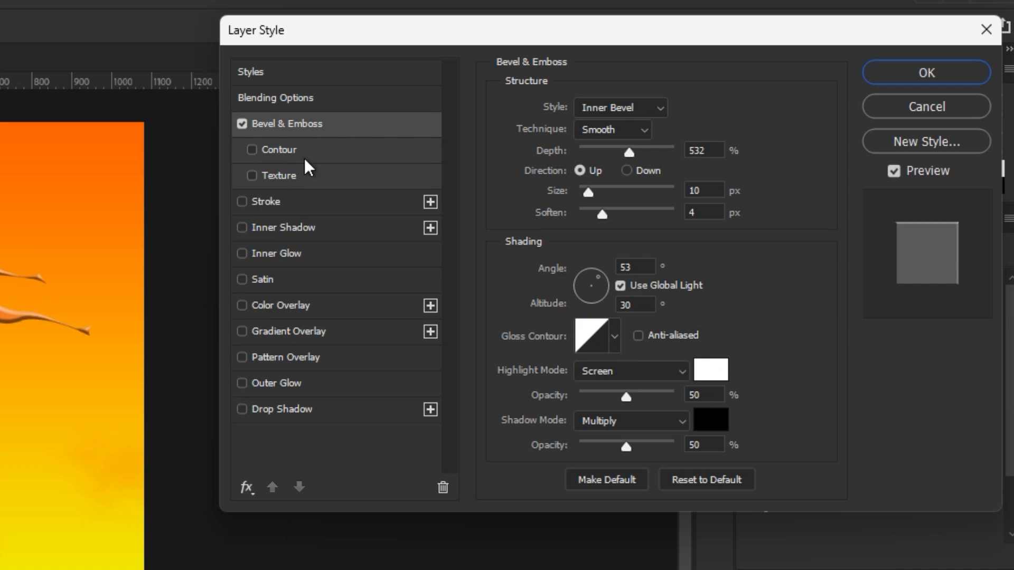
left_click(637, 110)
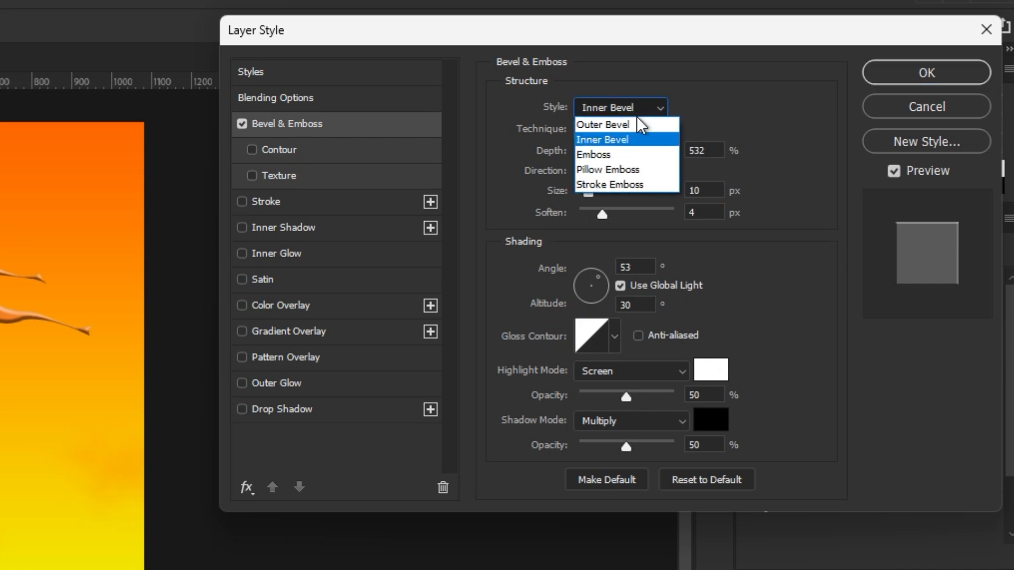
left_click(630, 140)
left_click(616, 131)
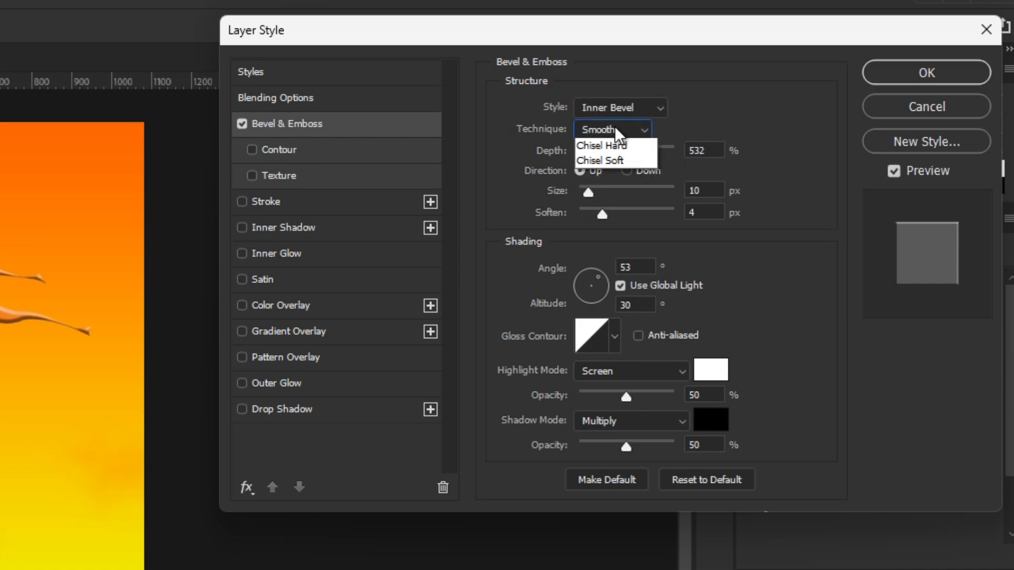
left_click(616, 133)
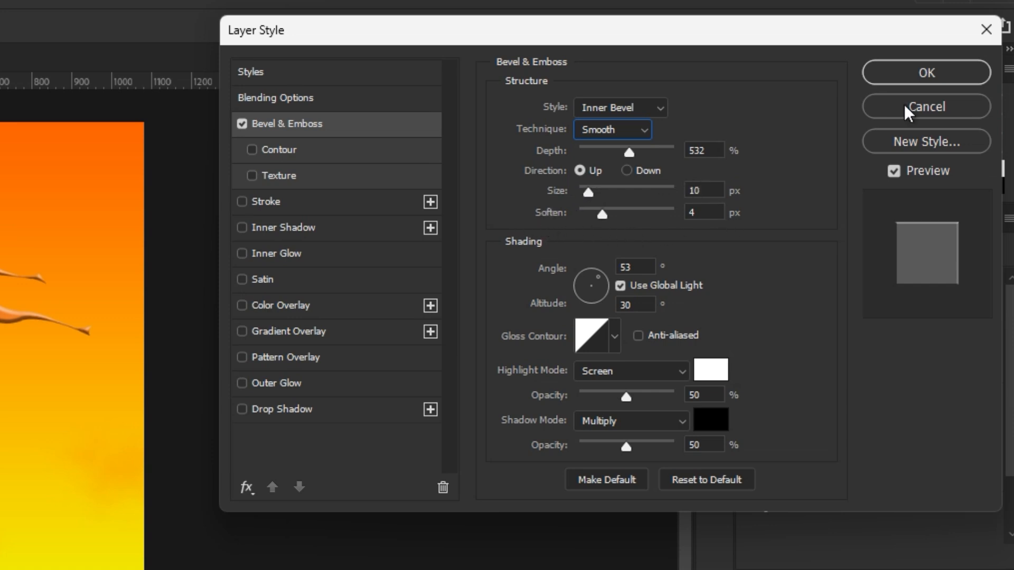
left_click(936, 81)
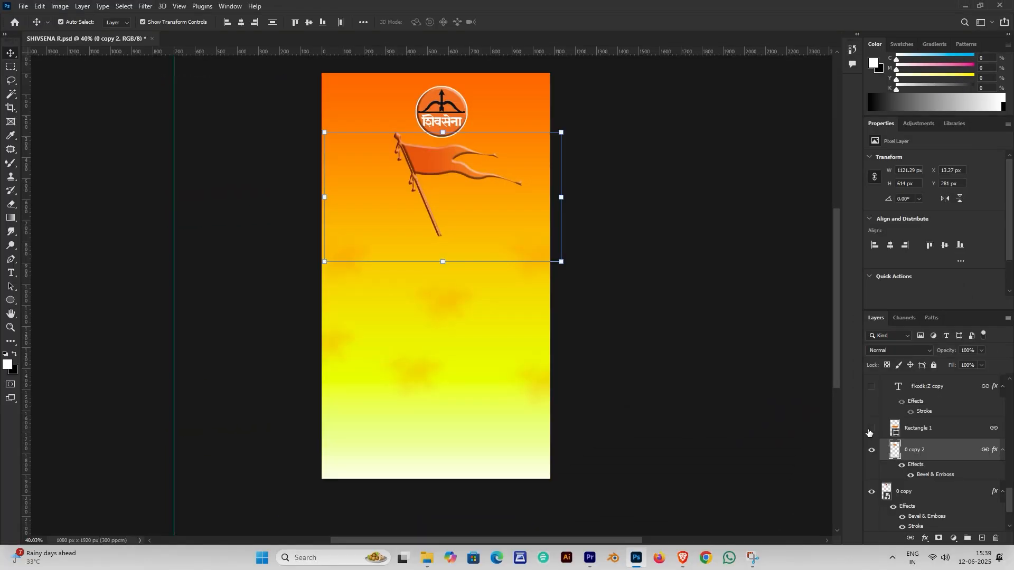
left_click(872, 429)
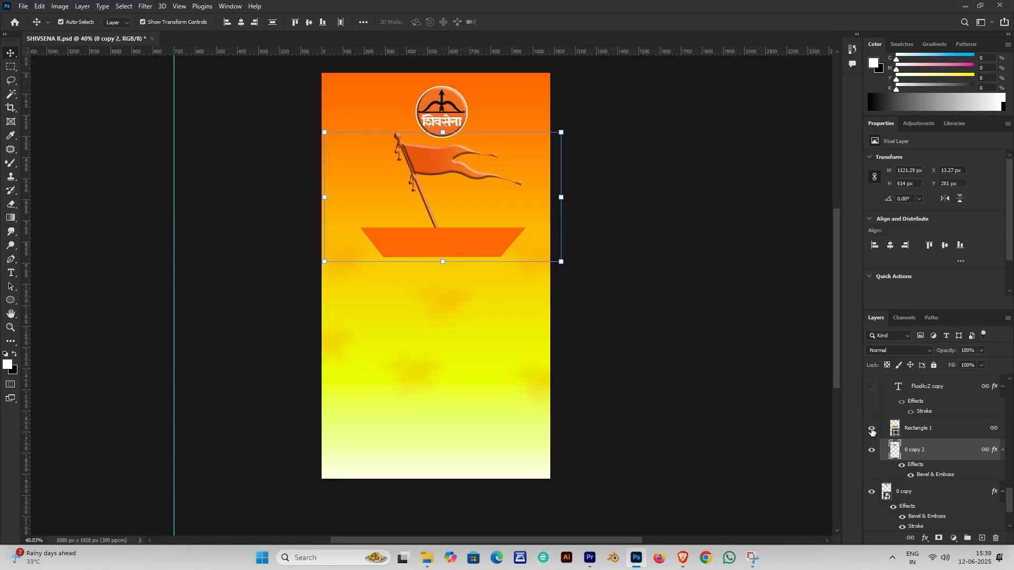
Draw a four-cornered trapezoid path with the Pen tool and convert it to a selection
left_click(719, 264)
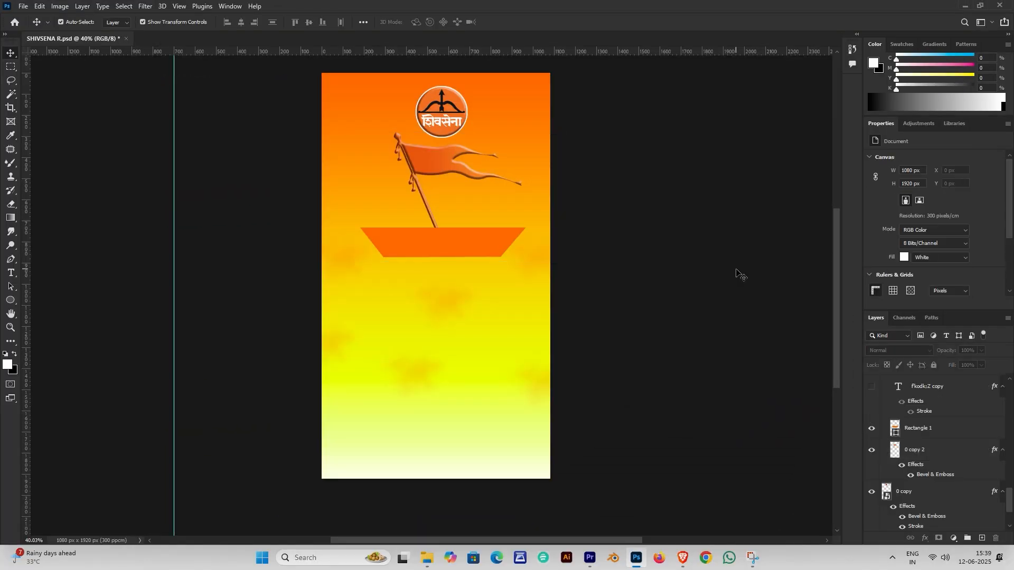
left_click(13, 262)
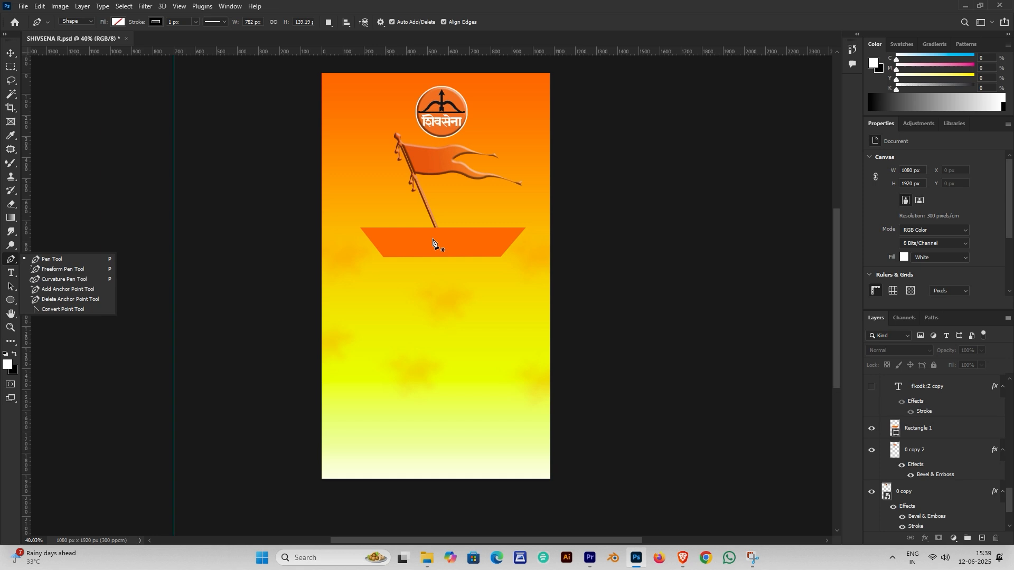
left_click(365, 270)
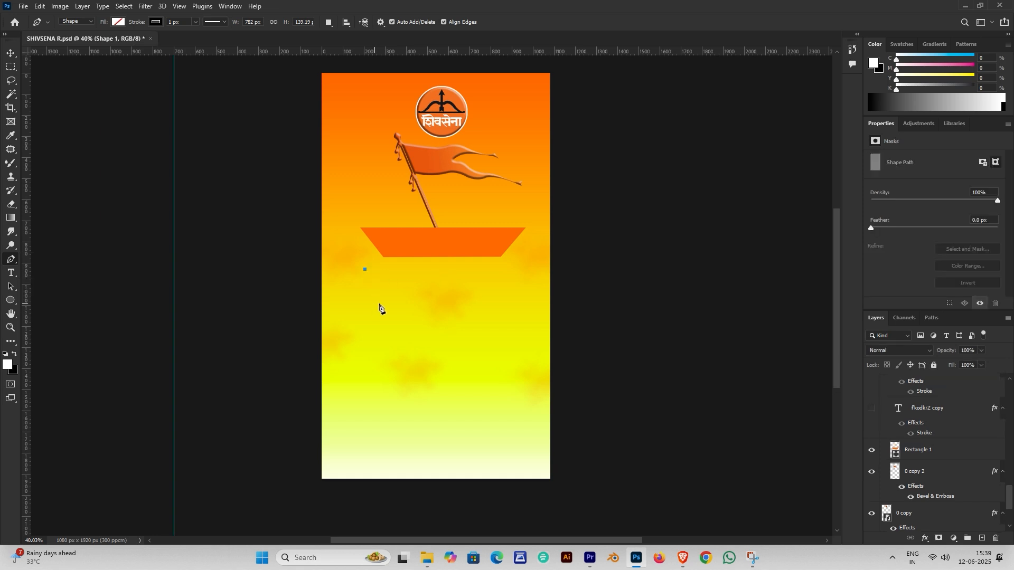
left_click(514, 278)
key("ctrl+z")
left_click(515, 264)
left_click(498, 302)
left_click(395, 306)
left_click(365, 269)
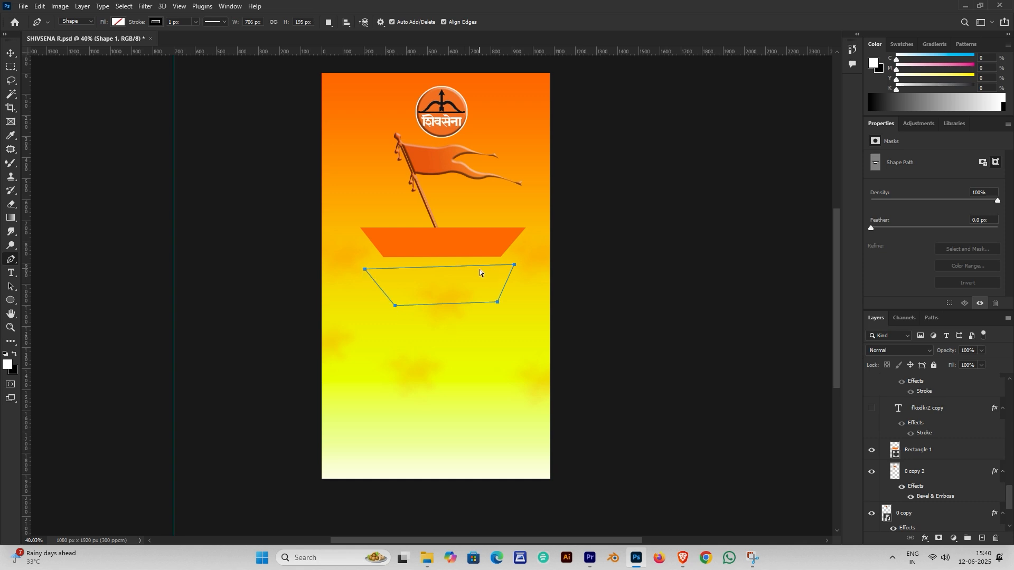
key("ctrl+Return")
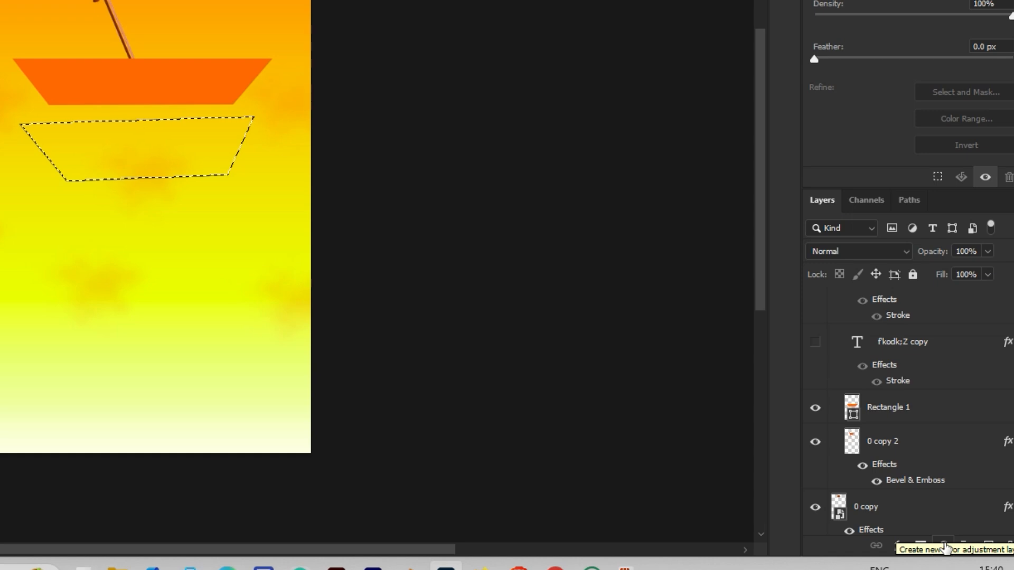
Add an orange Solid Color fill sampled from the banner, then delete it and the extra Shape 1
left_click(945, 546)
left_click(942, 252)
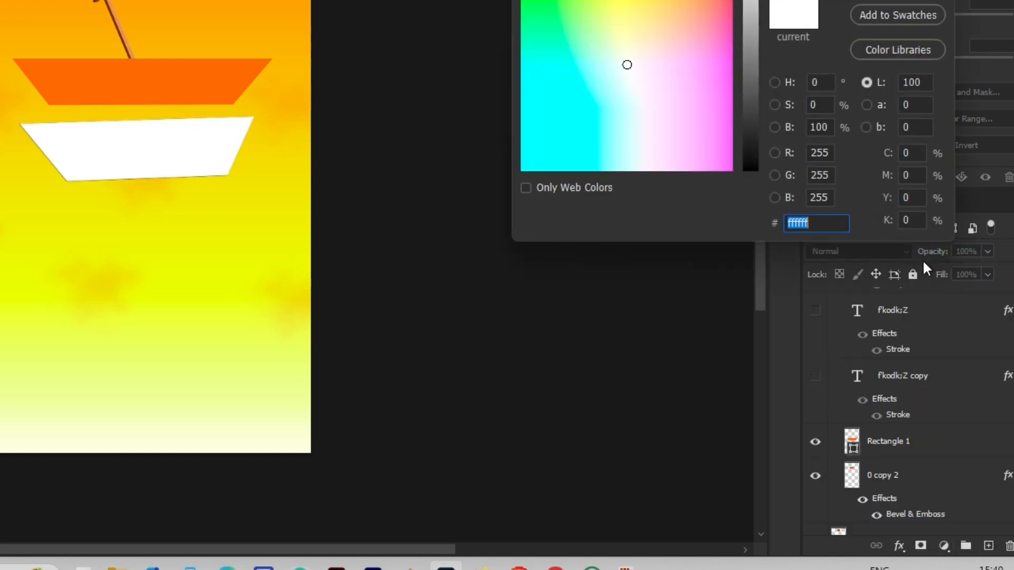
left_click(221, 72)
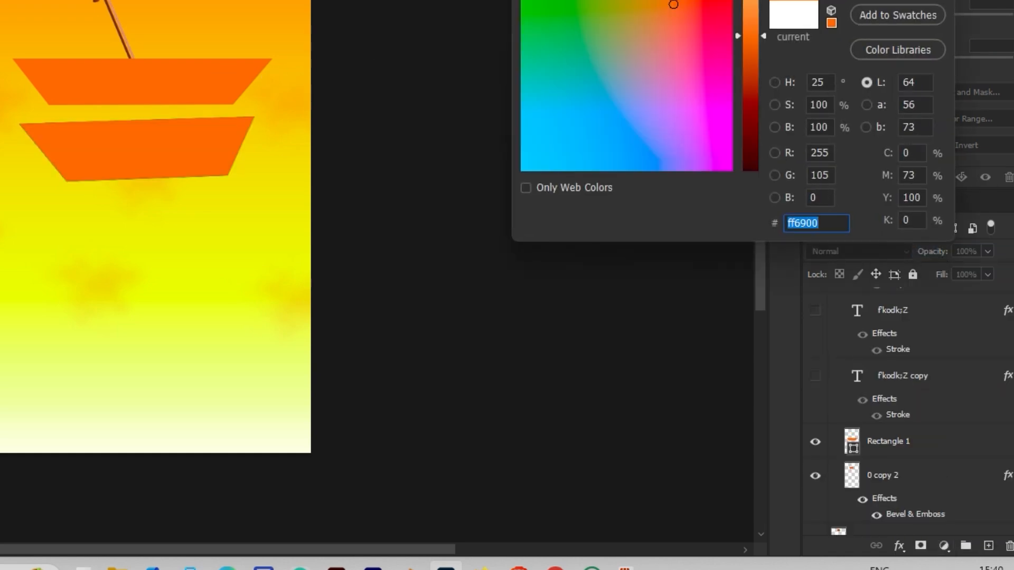
left_click(924, 155)
key("Delete")
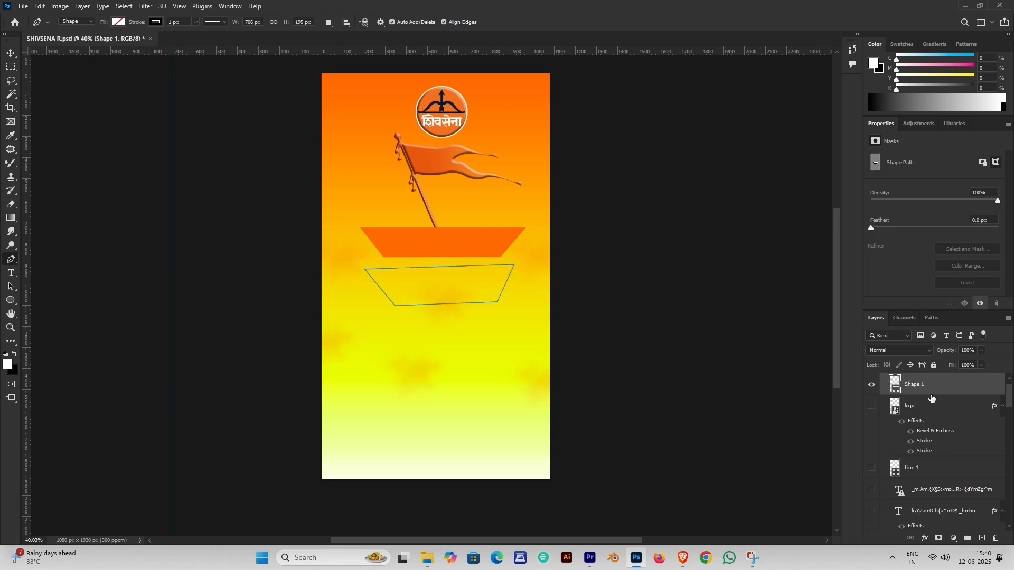
key("Delete")
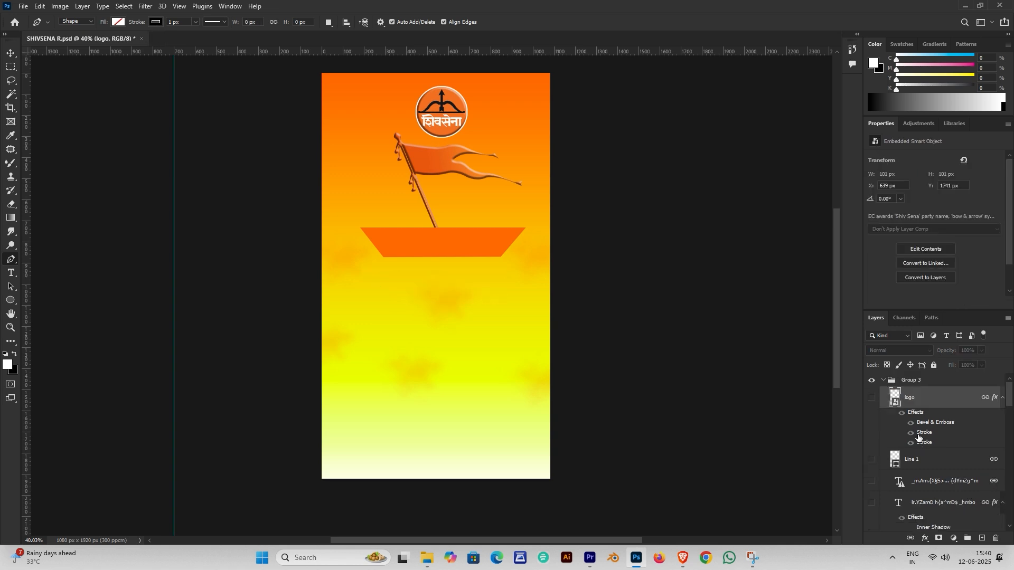
Show and select the शिवकार्य heading layer (Fkodk;Z copy)
scroll(919, 438, "down", 5)
left_click(872, 415)
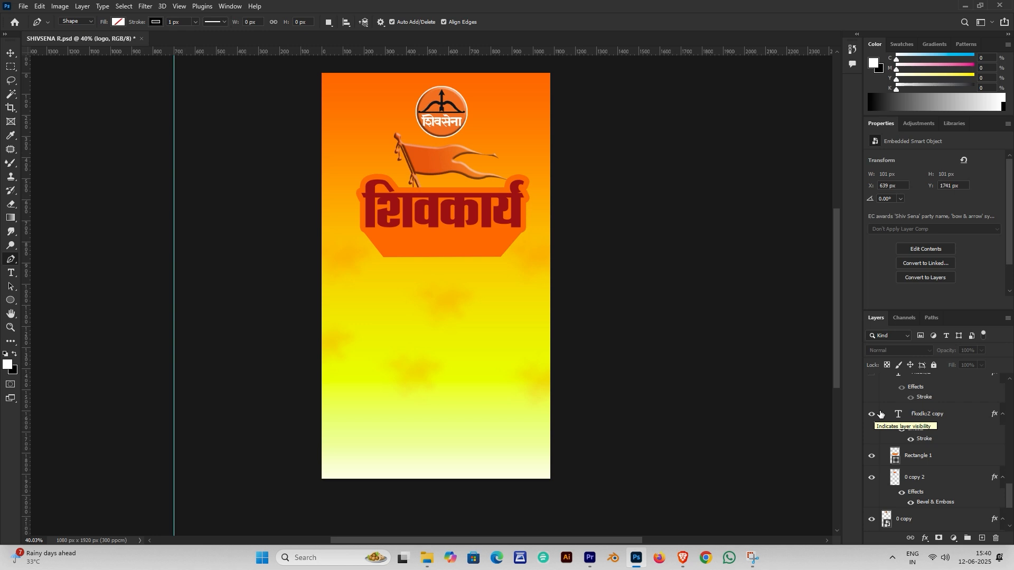
left_click(920, 416)
Try editing the heading text with the Type tool, then undo it, keeping the original text
key("t")
left_click(449, 216)
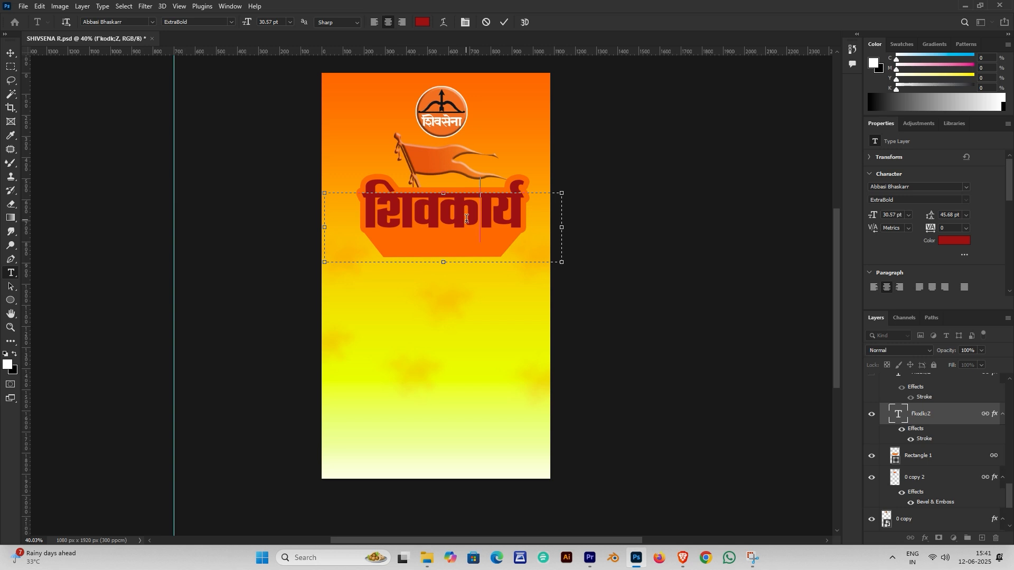
left_click(511, 213)
key("ctrl+Return")
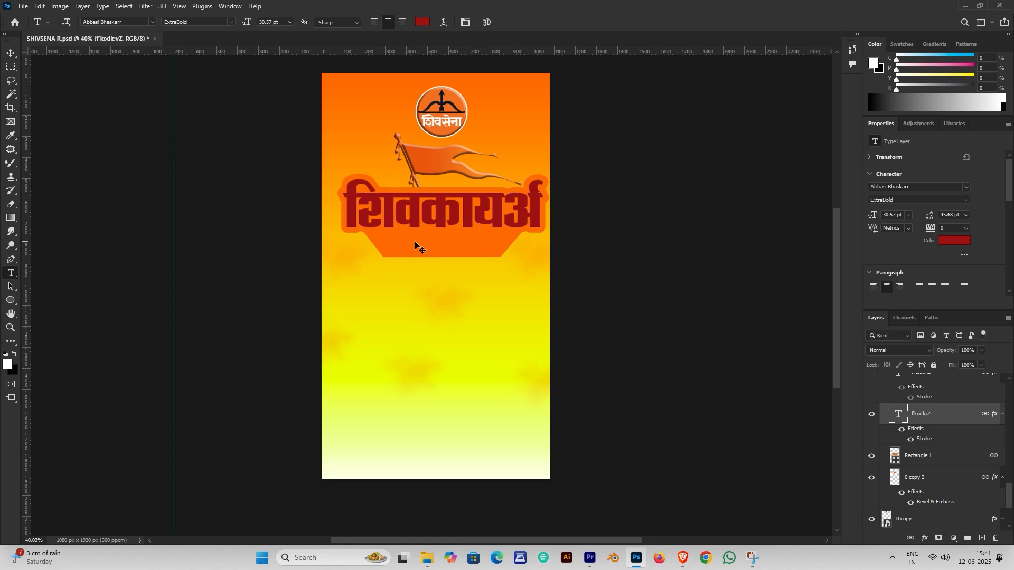
key("ctrl+z")
key("v")
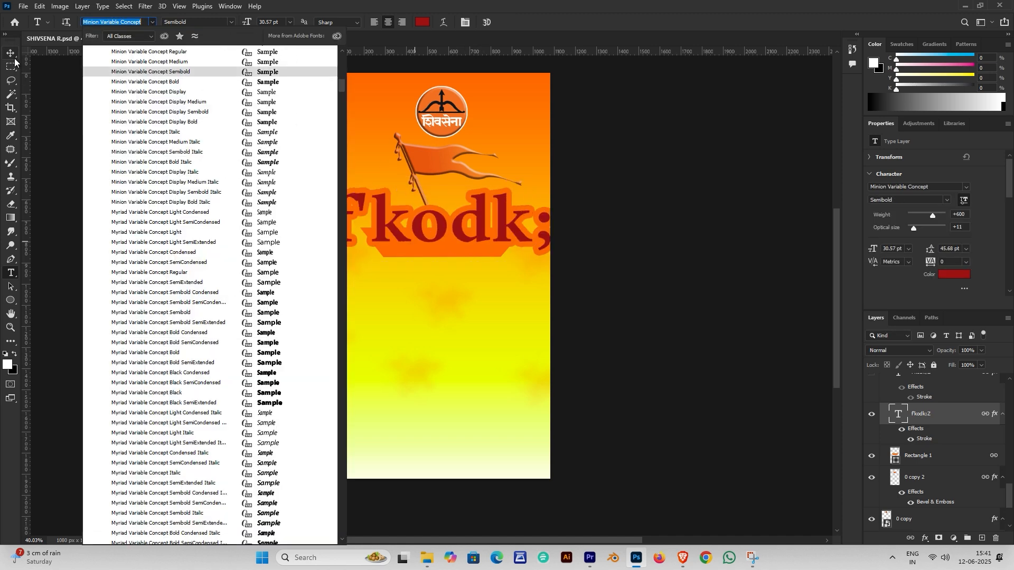
left_click(11, 54)
Toggle the heading's orange Stroke effect off and back on
left_click(686, 285)
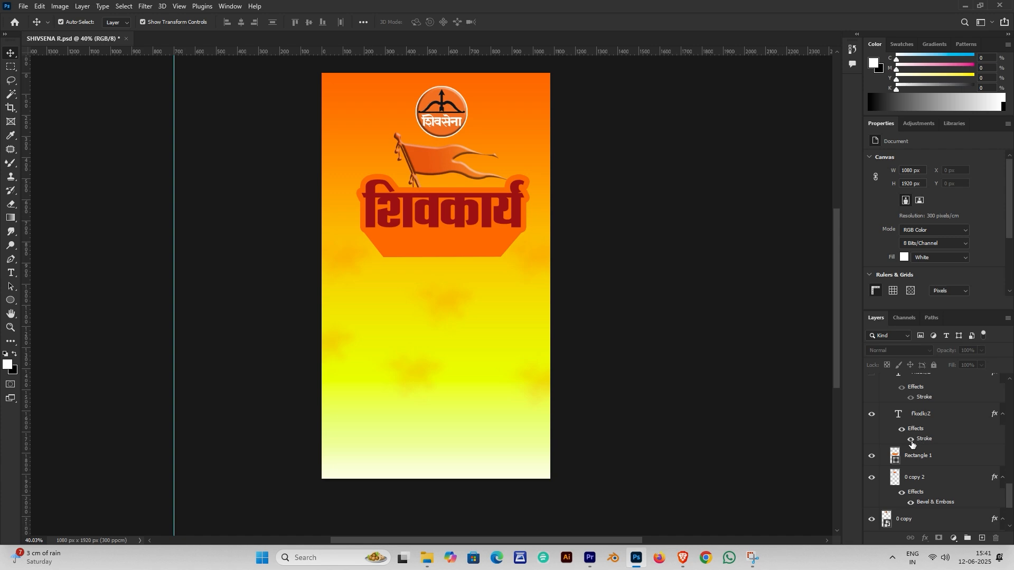
left_click(911, 440)
left_click(911, 440)
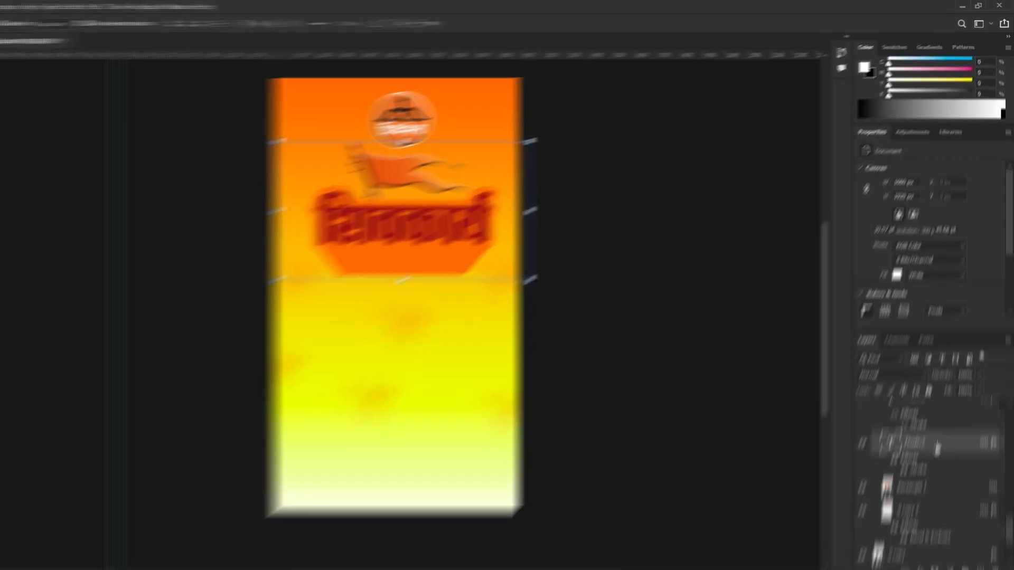
Widen the heading's orange outside stroke from 26 px to 54 px, keeping the colour
double_click(940, 419)
left_click(383, 186)
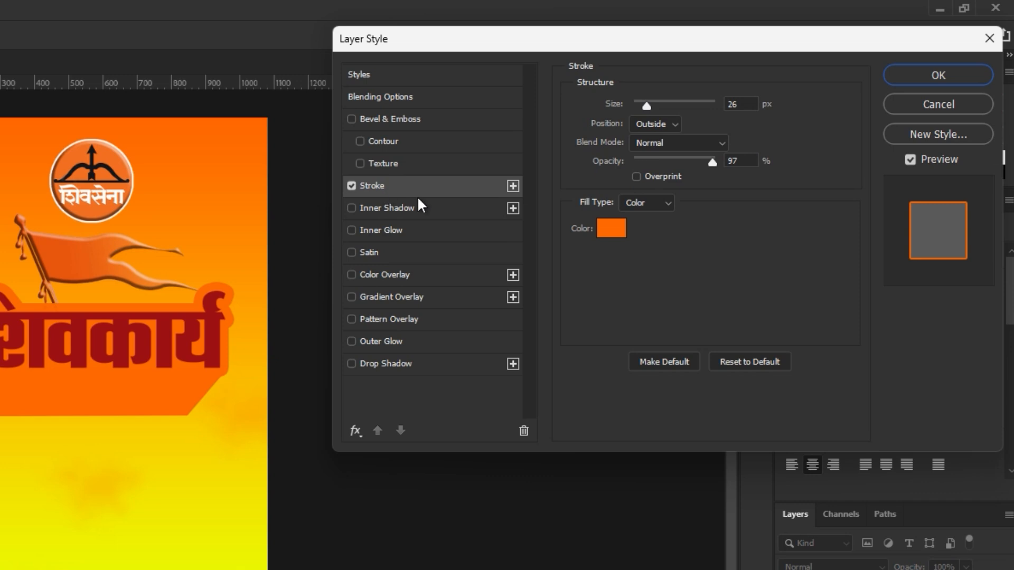
left_click(619, 229)
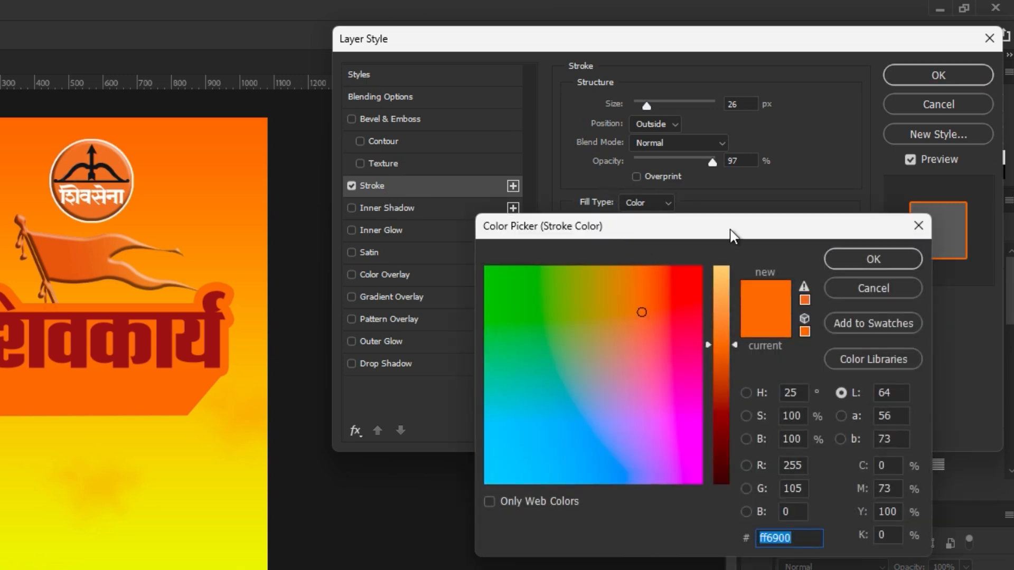
left_click(849, 259)
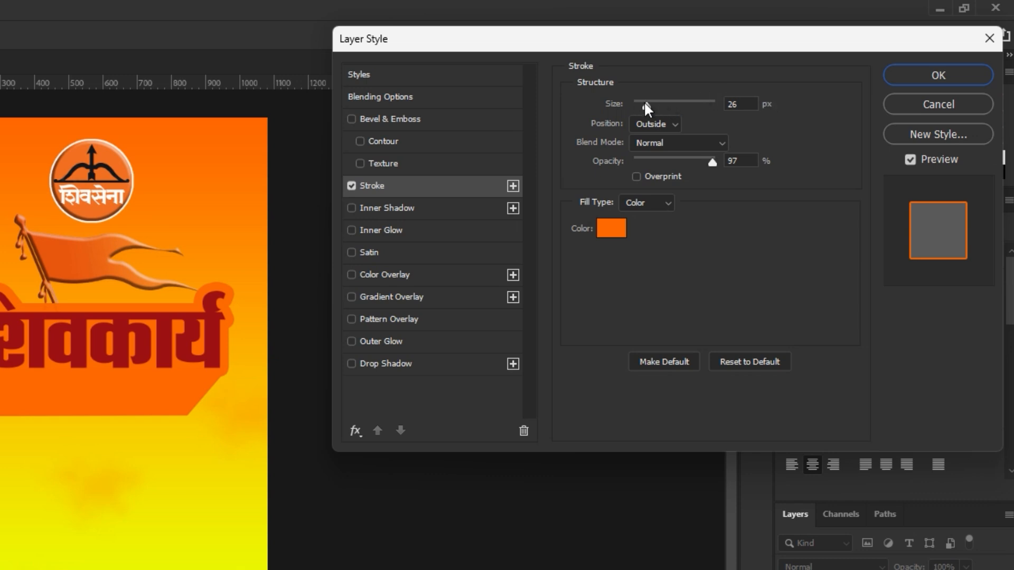
mouse_move(645, 104)
left_mouse_down()
mouse_move(663, 103)
mouse_move(642, 112)
mouse_move(656, 110)
left_mouse_up()
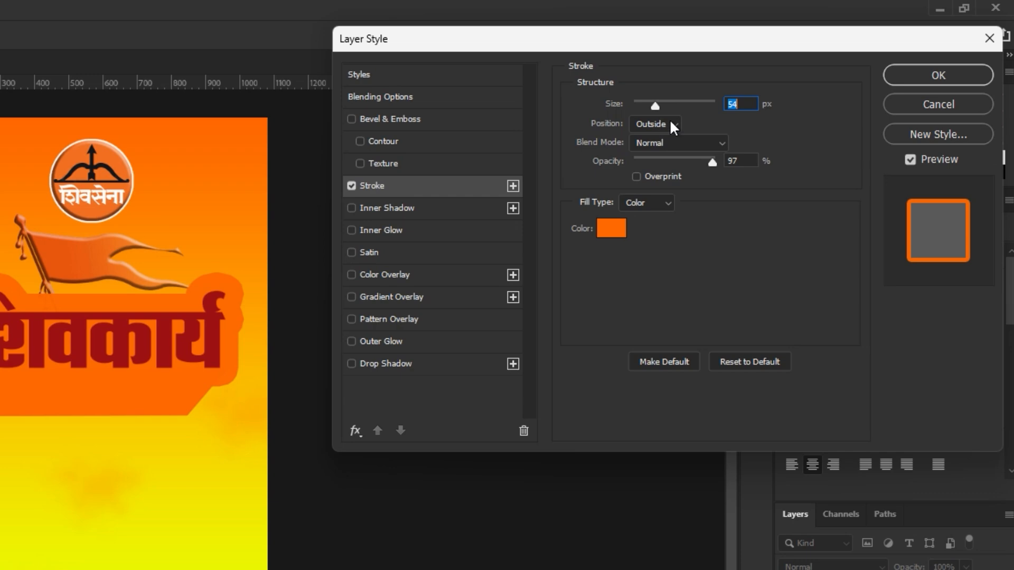
Apply the 54 px stroke, then show the white-outlined Fkodk;Z copy and open its 19 px Stroke settings
left_click(921, 80)
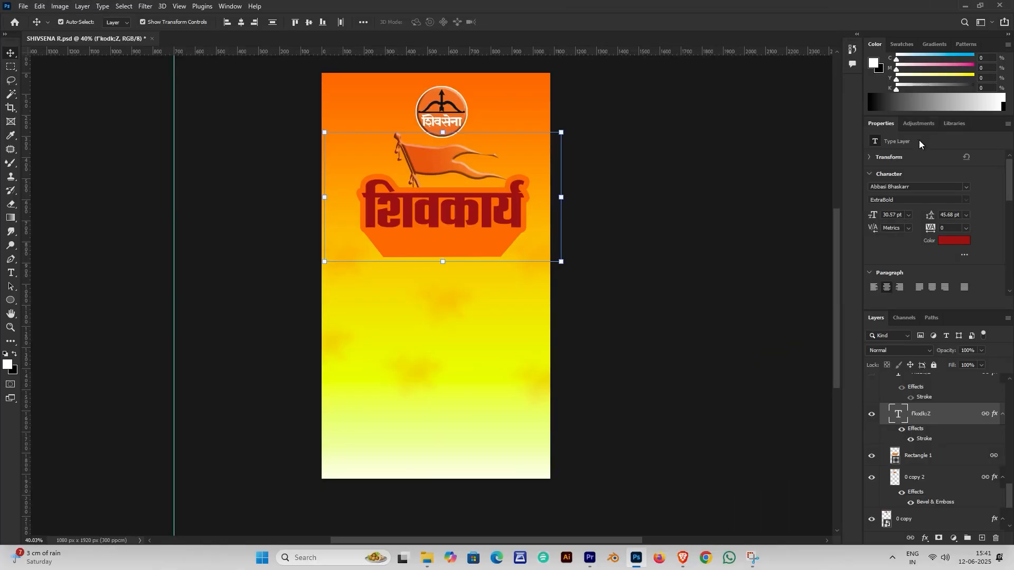
scroll(919, 441, "up", 2)
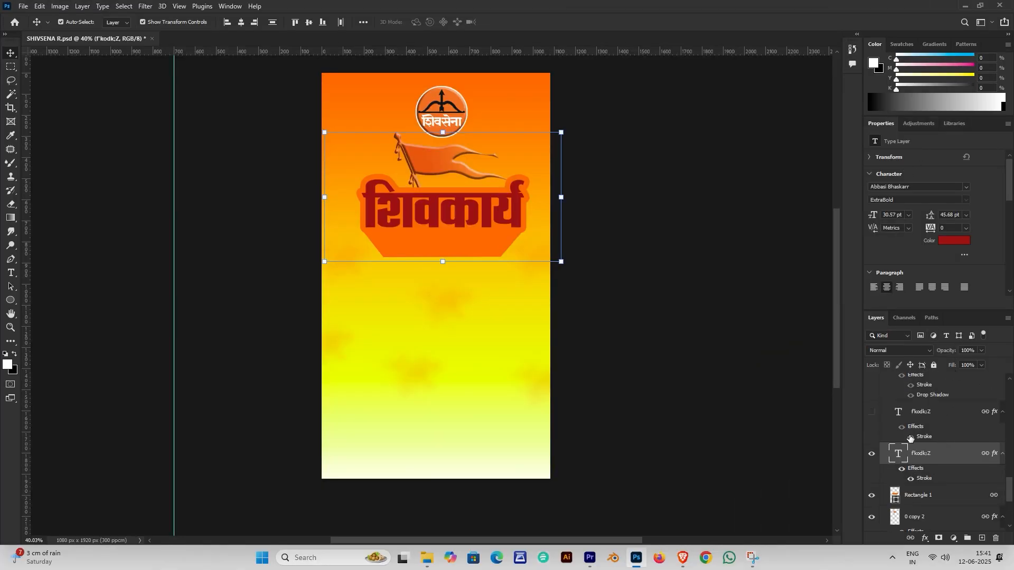
left_click(874, 415)
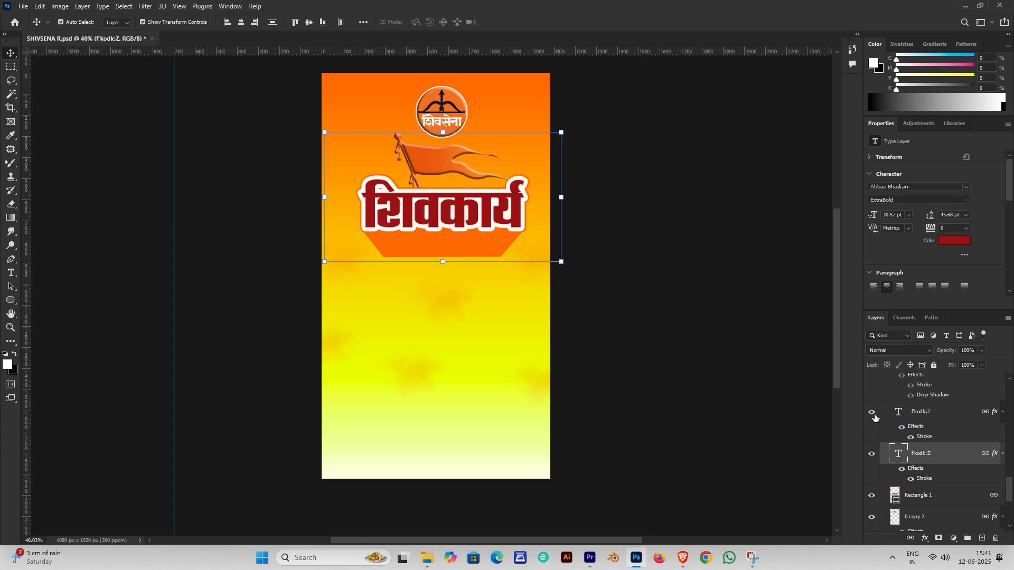
left_click(911, 438)
left_click(910, 438)
left_click(932, 438)
double_click(933, 438)
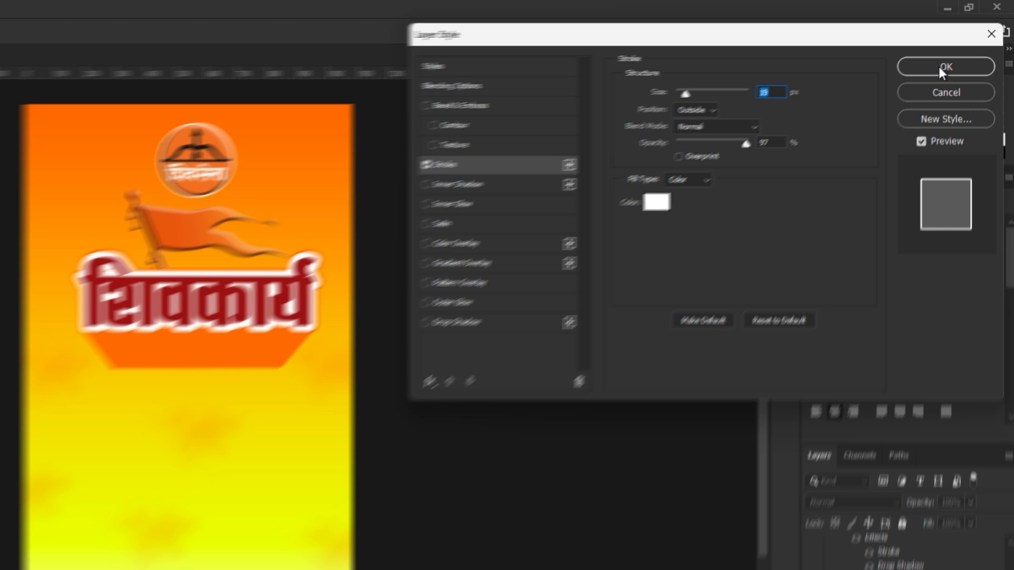
Apply the white stroke, then show the सदस्य नोंदणी subtitle with its stroke and drop shadow enabled
left_click(938, 75)
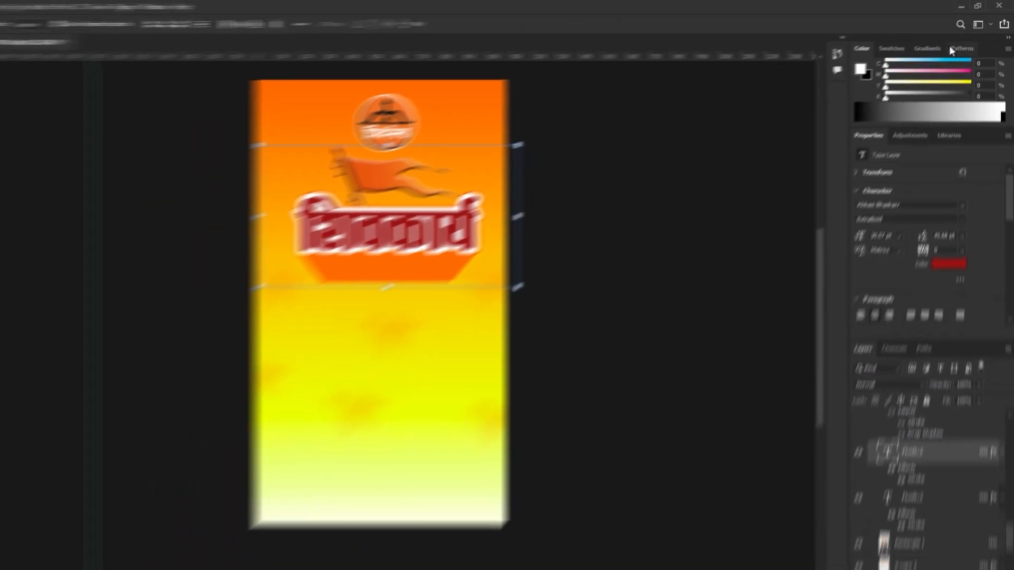
scroll(924, 443, "up", 2)
left_click(871, 415)
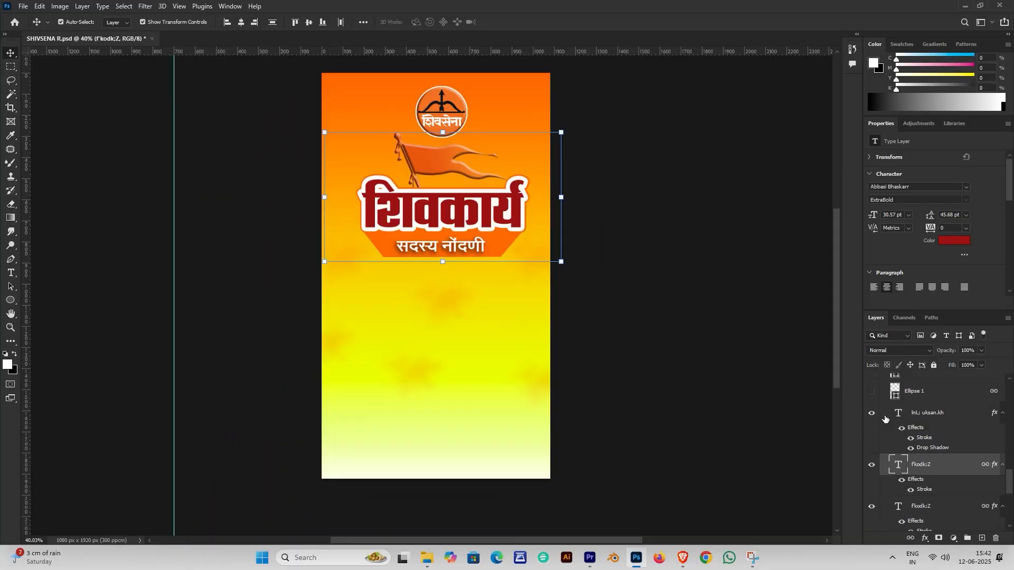
left_click(910, 438)
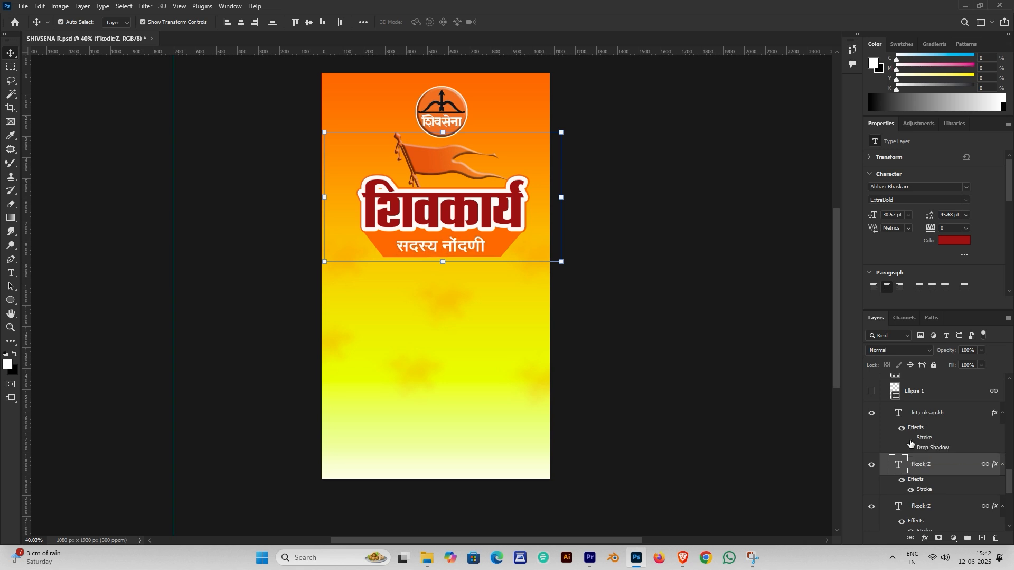
left_click(910, 438)
left_click(911, 448)
Review the subtitle's 42% Drop Shadow and 1 px Stroke settings and apply them
double_click(958, 415)
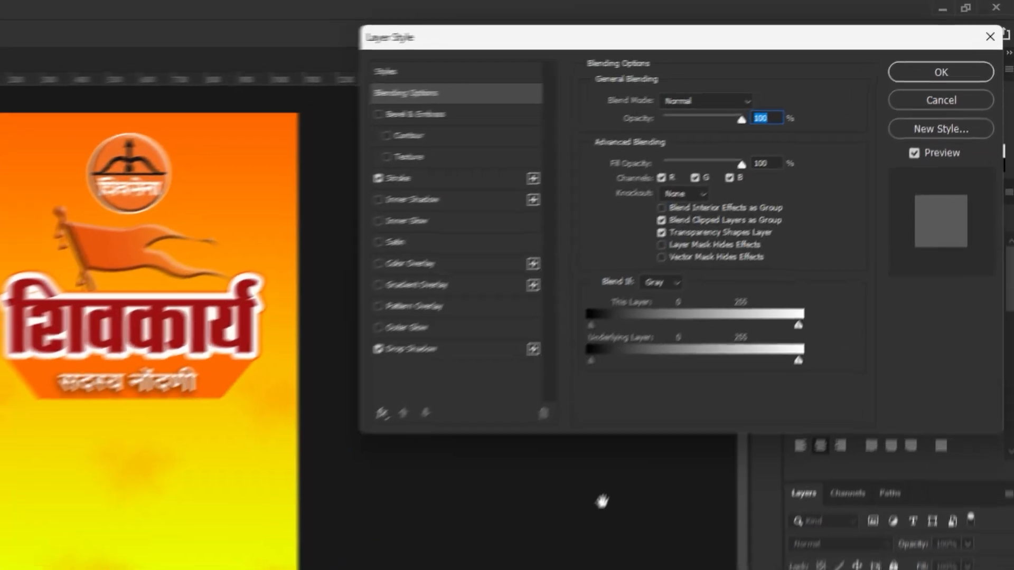
left_click(397, 365)
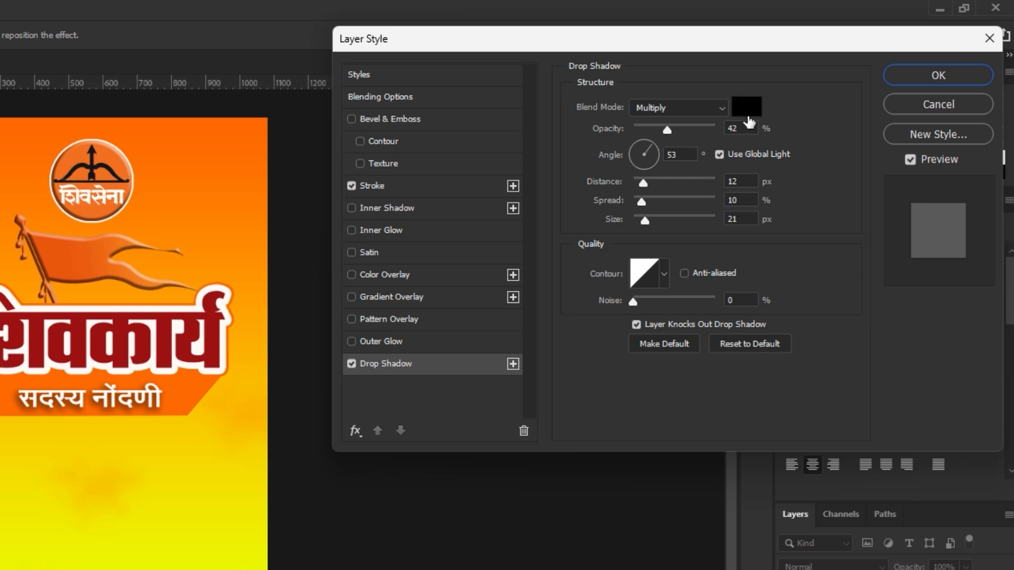
left_click(389, 187)
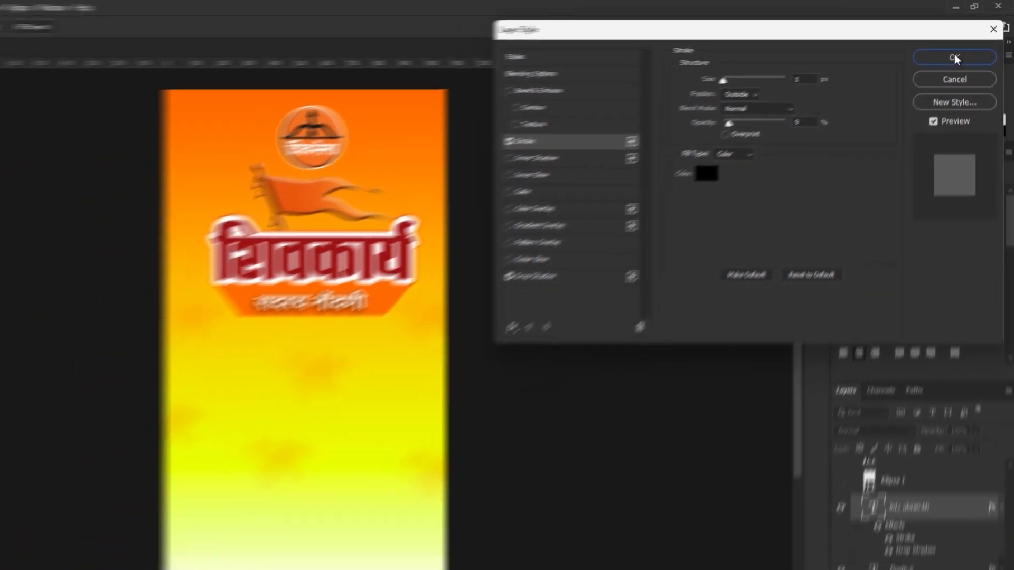
left_click(939, 75)
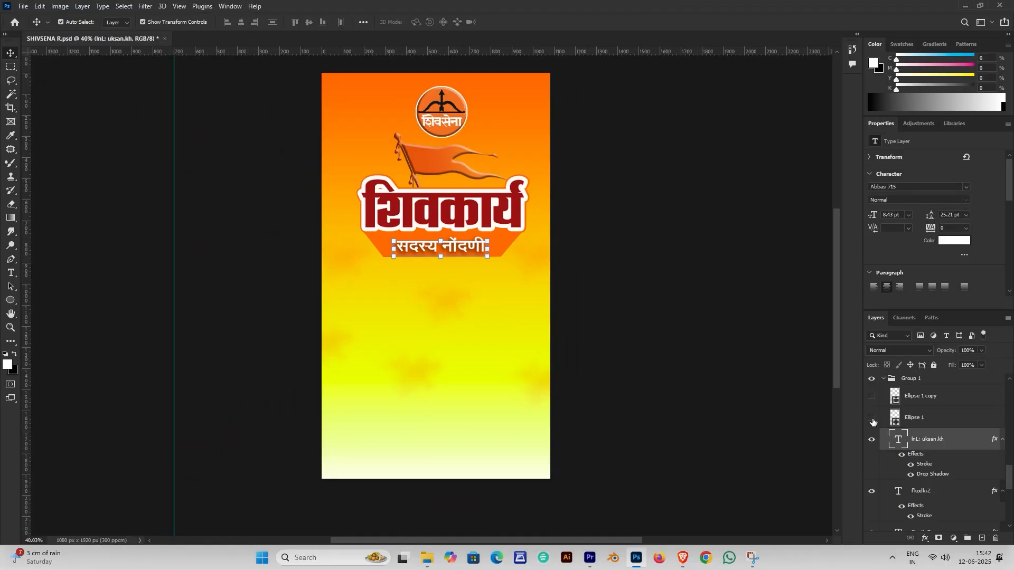
Show the two white dots, Ellipse 1 and Ellipse 1 copy, beside the subtitle
left_click(872, 420)
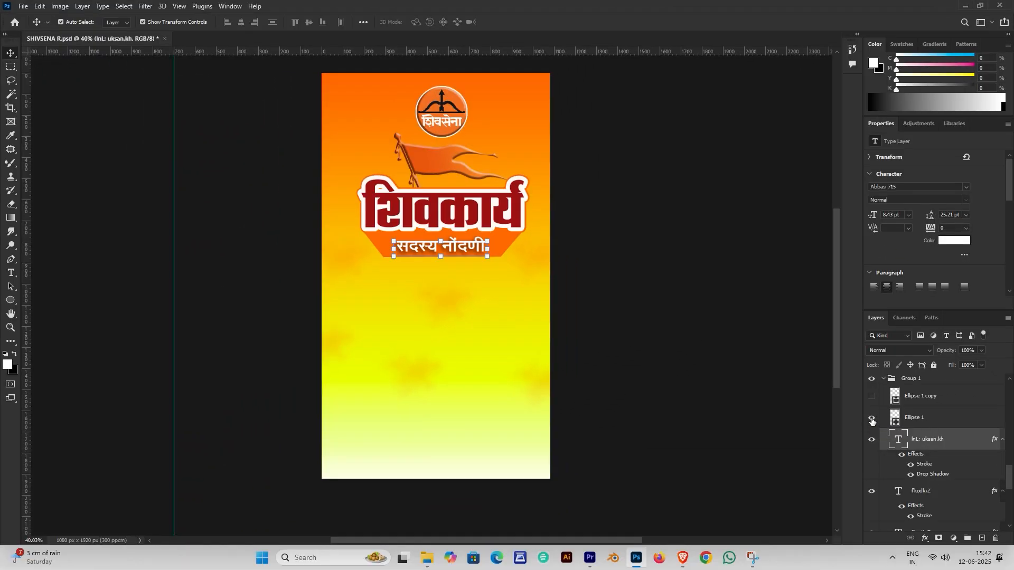
left_click(819, 482)
scroll(891, 453, "up", 1)
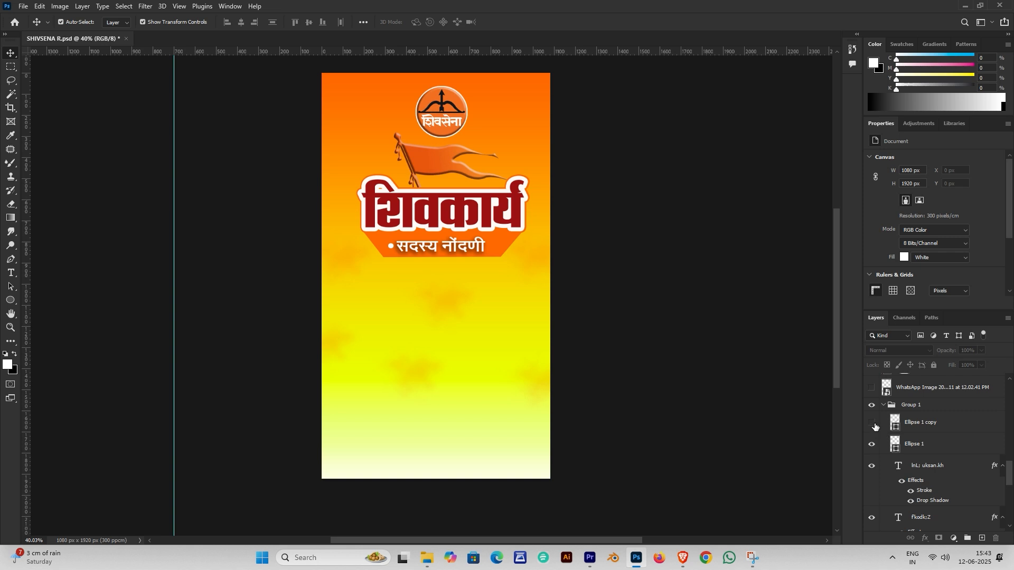
left_click(872, 423)
Switch to the Rectangle Tool and then back to the Ellipse Tool
right_click(12, 303)
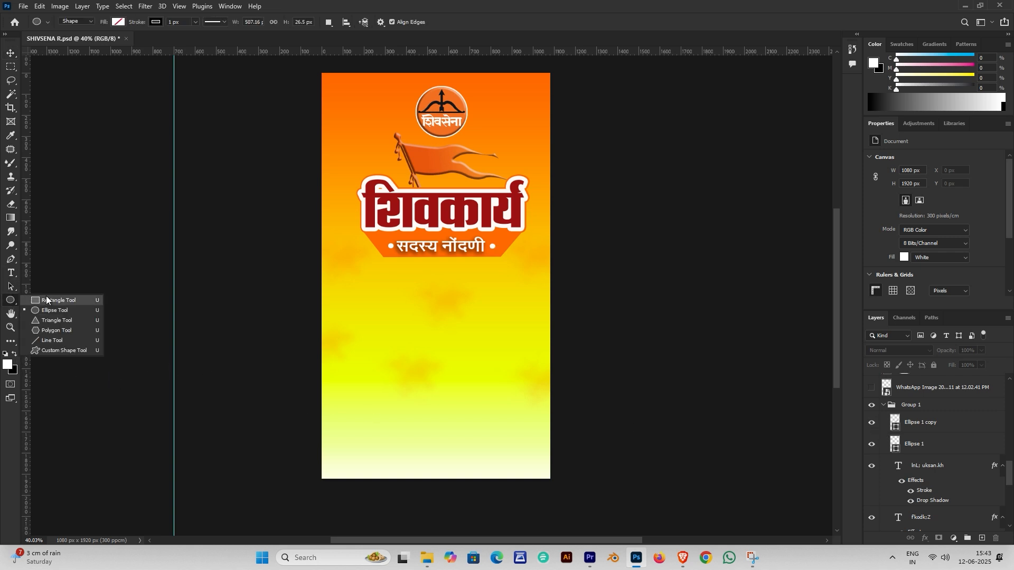
left_click(46, 296)
right_click(13, 302)
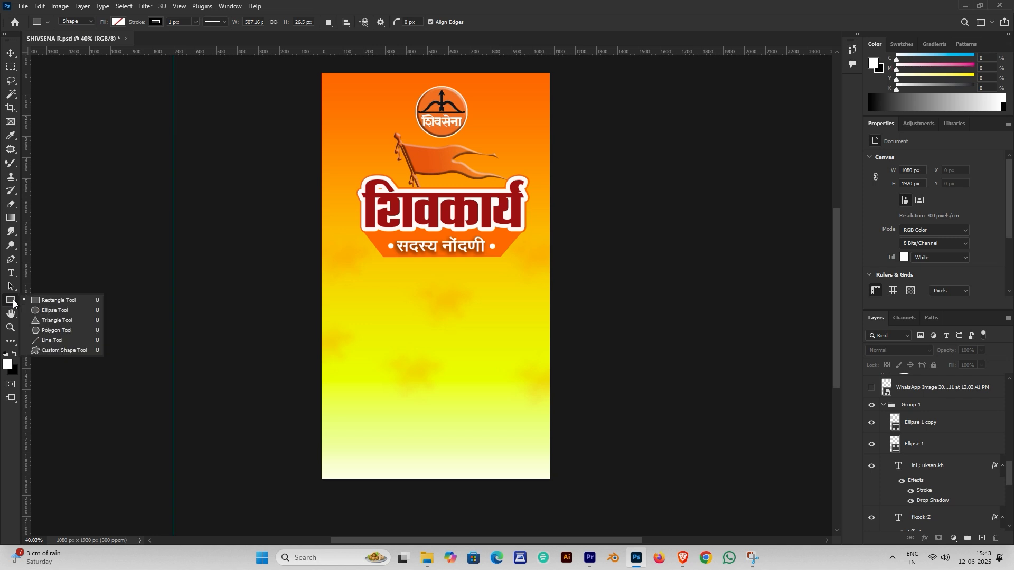
left_click(55, 312)
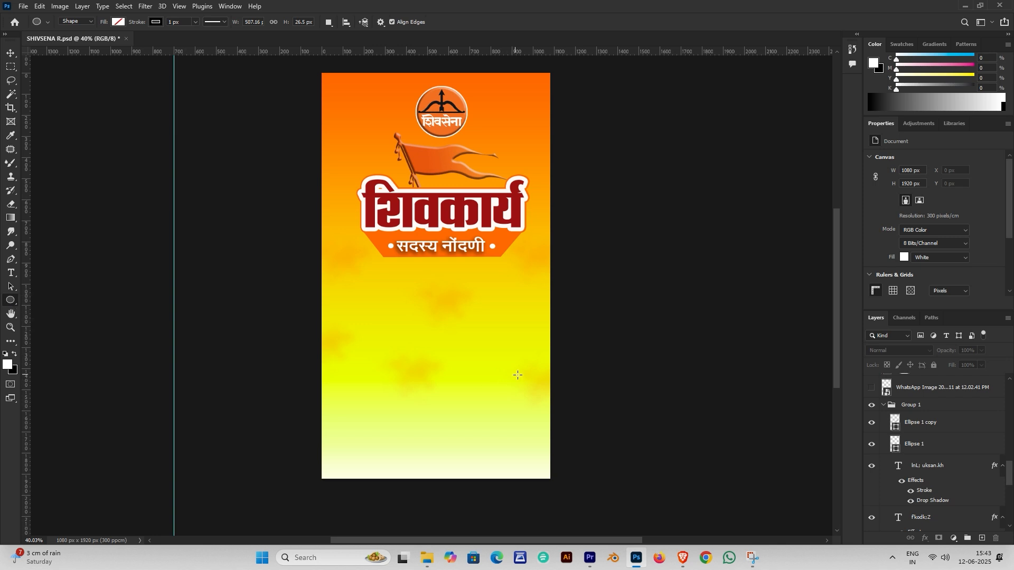
Draw a small ellipse in the poster's middle with a white fill and no stroke
left_click_drag(426, 294, 439, 305)
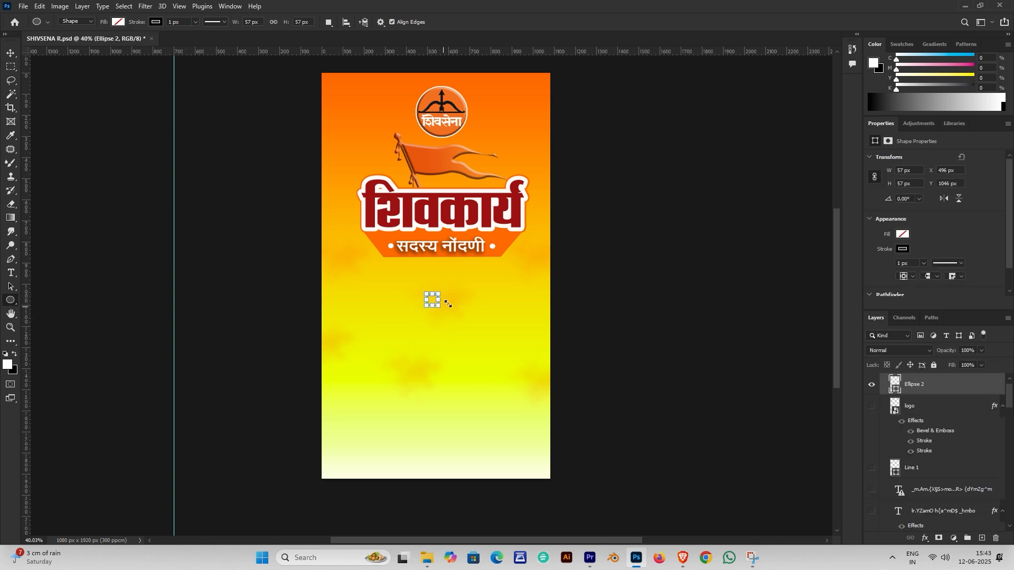
left_click(903, 234)
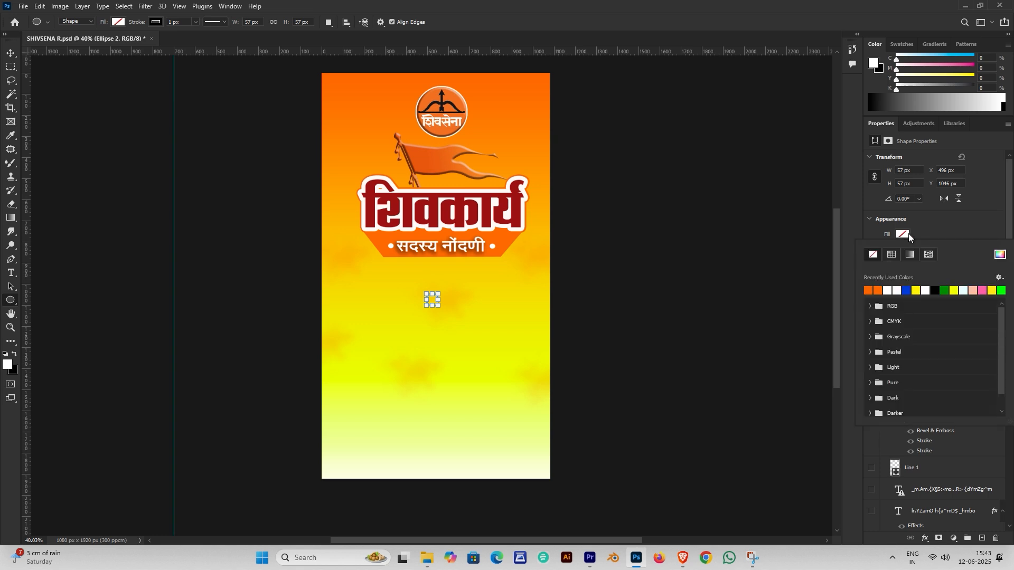
left_click(893, 288)
scroll(913, 220, "down", 2)
left_click(904, 224)
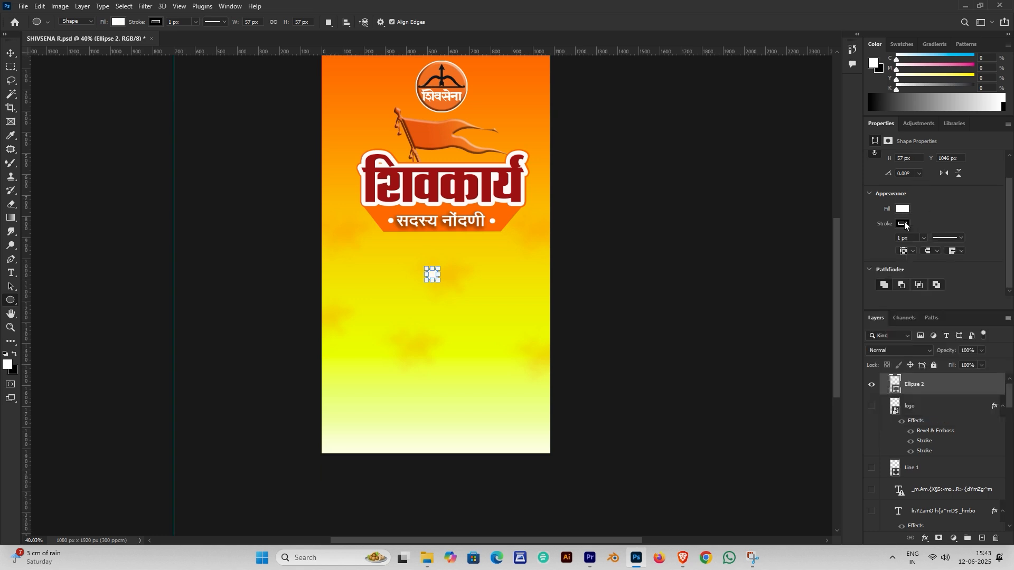
left_click(873, 245)
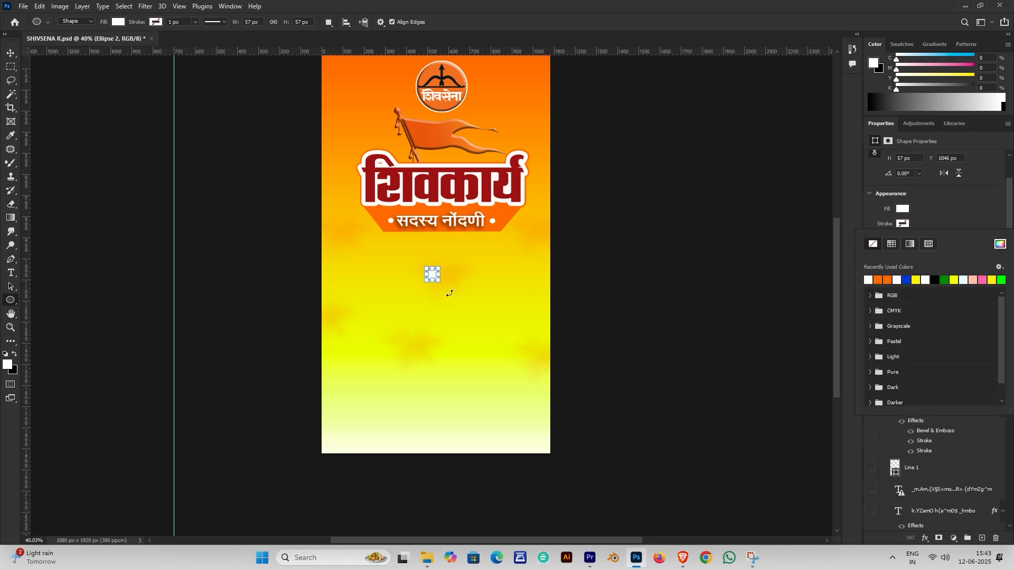
left_click(450, 297)
Resize the white shape beside the header and show the WhatsApp Image QR code layer
key("v")
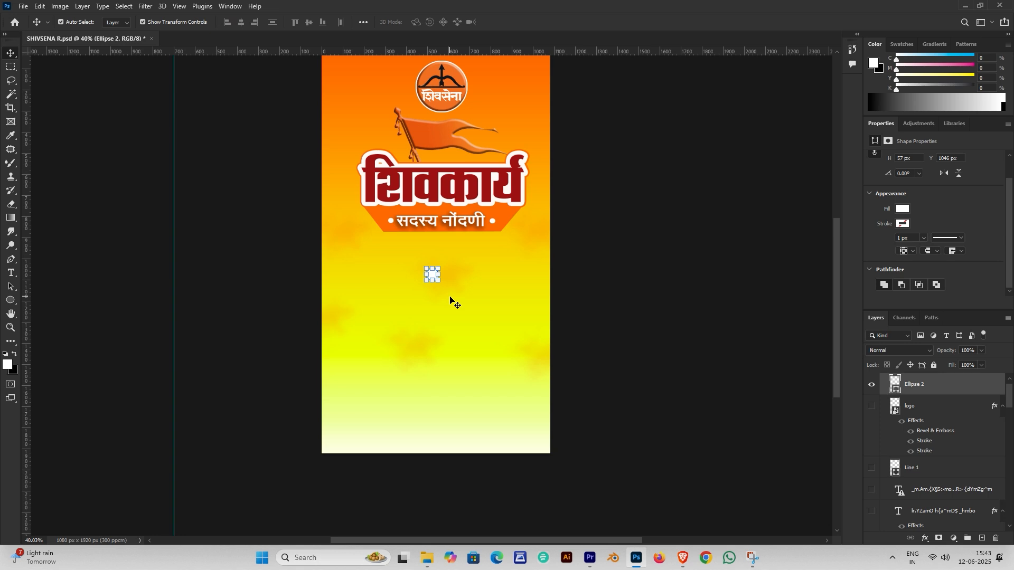
scroll(448, 267, "up", 3)
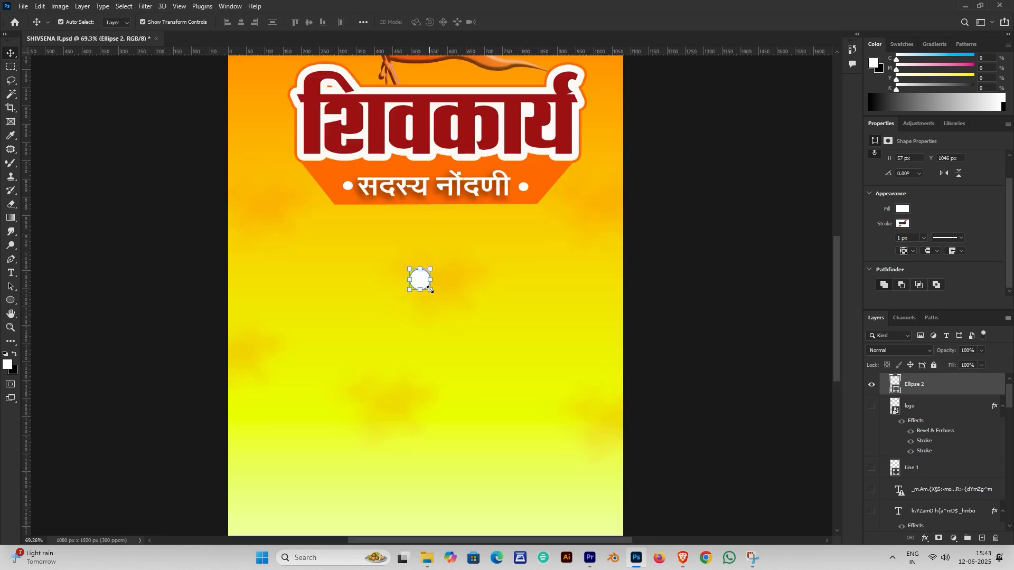
left_click_drag(431, 290, 323, 174)
scroll(416, 275, "up", 5)
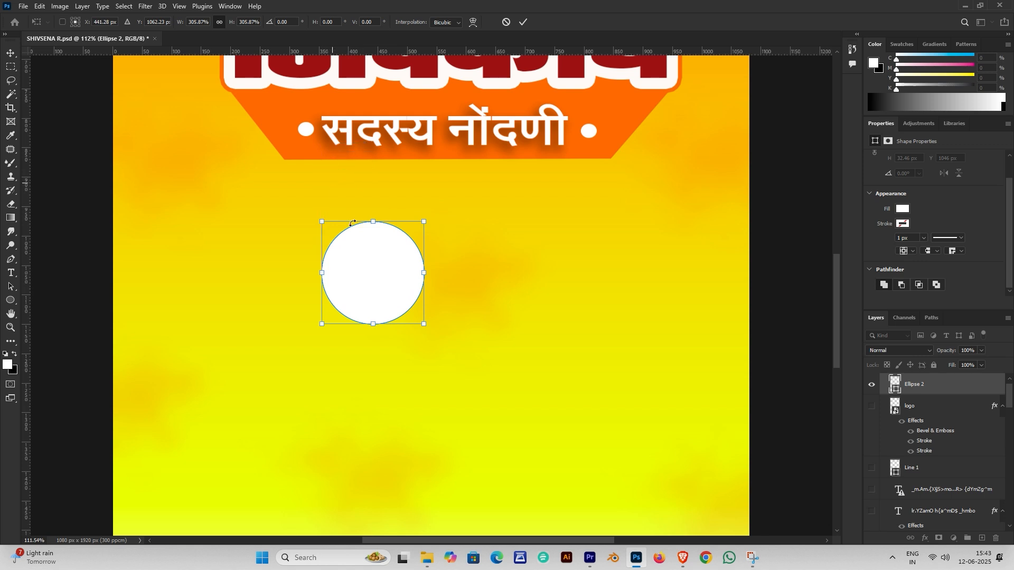
left_click_drag(424, 337, 310, 135)
left_click(872, 457)
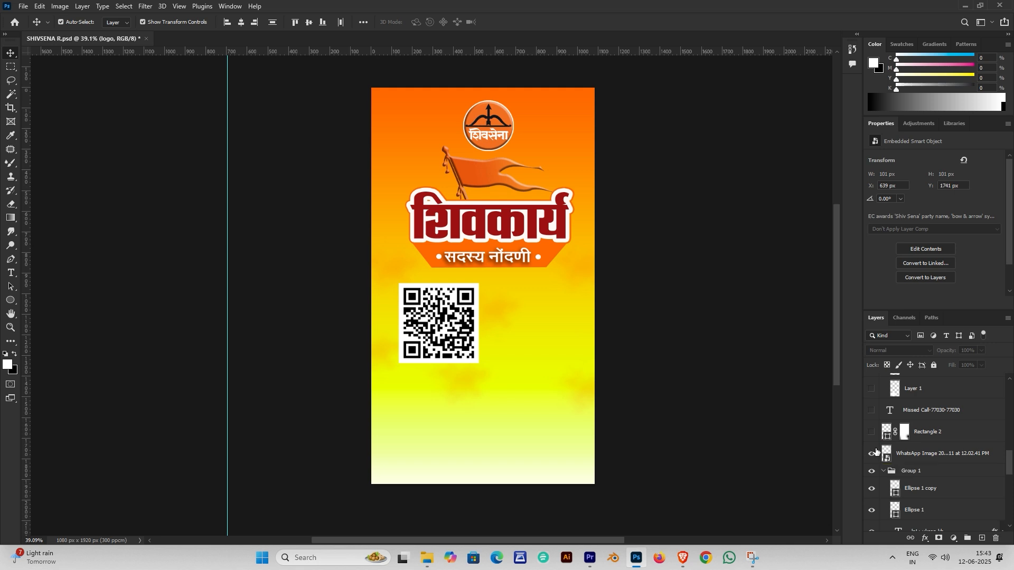
Recheck the QR code image, then reveal the dark red Rectangle 2 bar along the bottom edge
left_click(872, 453)
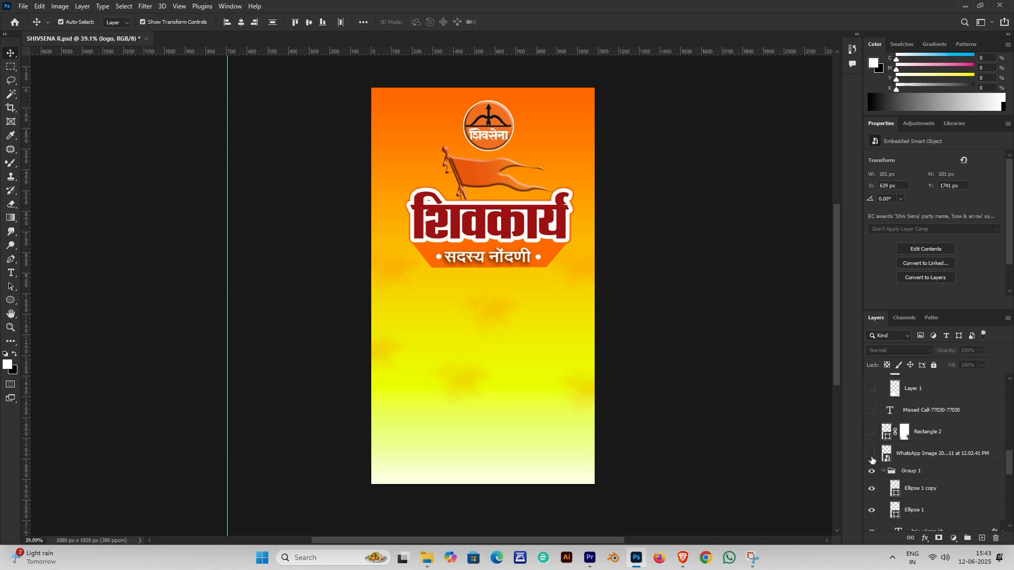
left_click(872, 454)
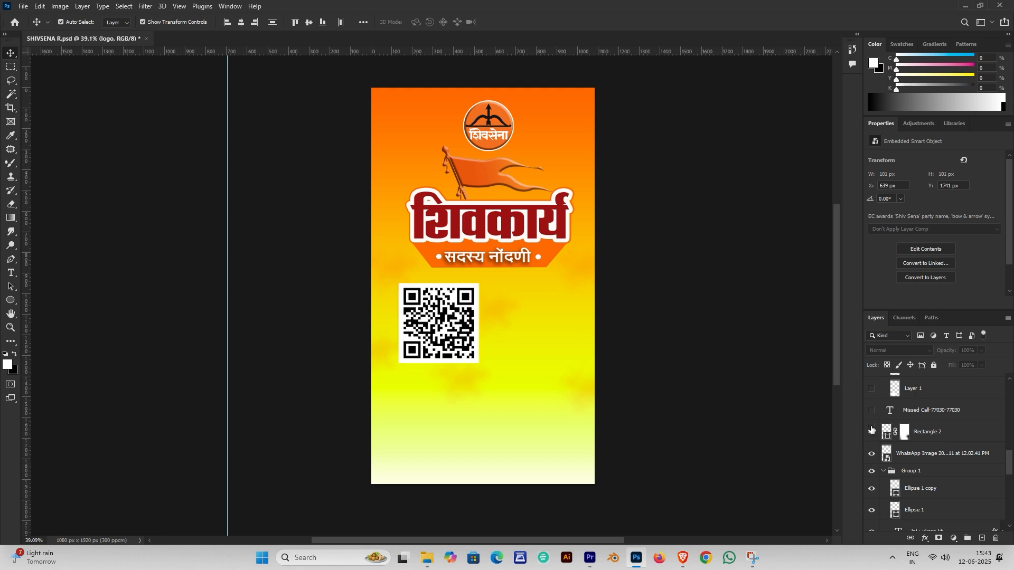
left_click(872, 431)
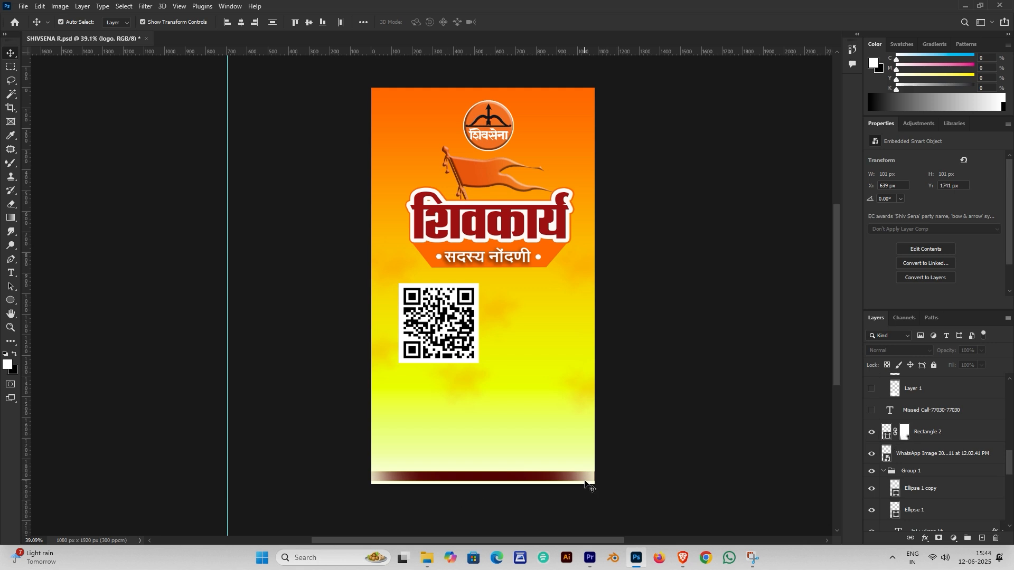
left_click(10, 305)
Draw a thin 1261×54 px rectangle across the poster's lower yellow area
right_click(10, 305)
left_click(68, 301)
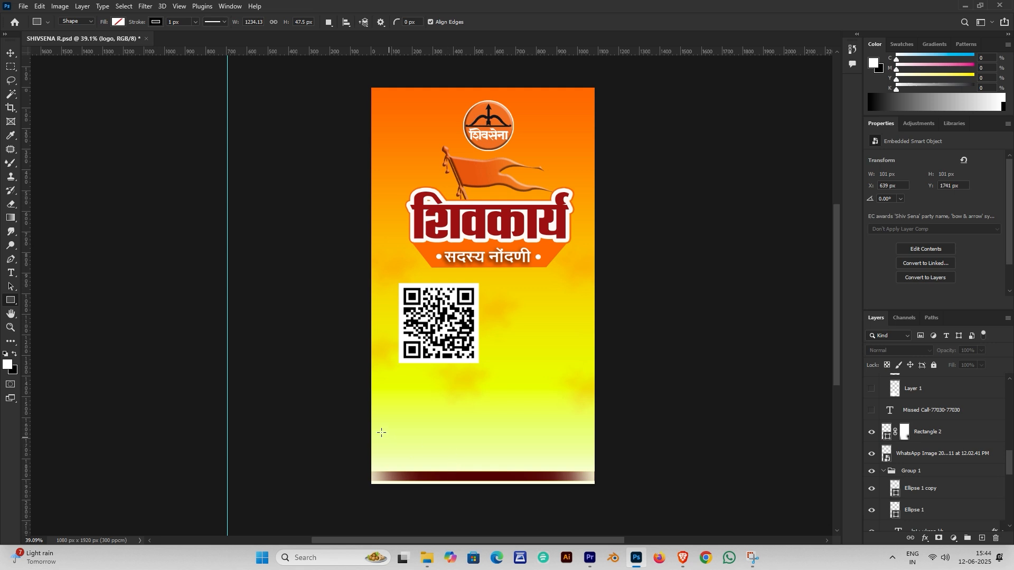
left_click_drag(356, 415, 617, 425)
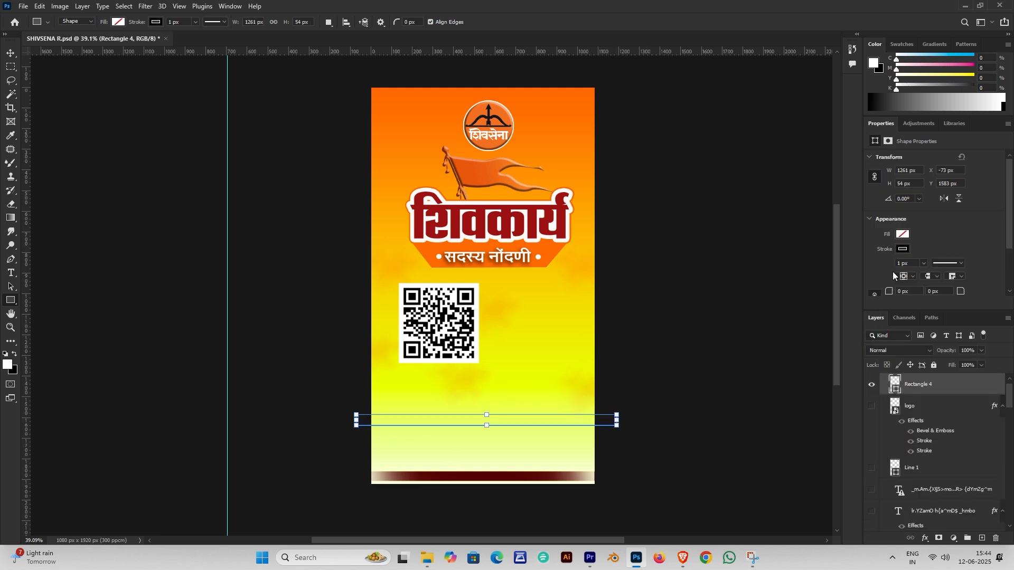
Fill the bar with dark red 540202 sampled from the bottom bar
left_click(903, 234)
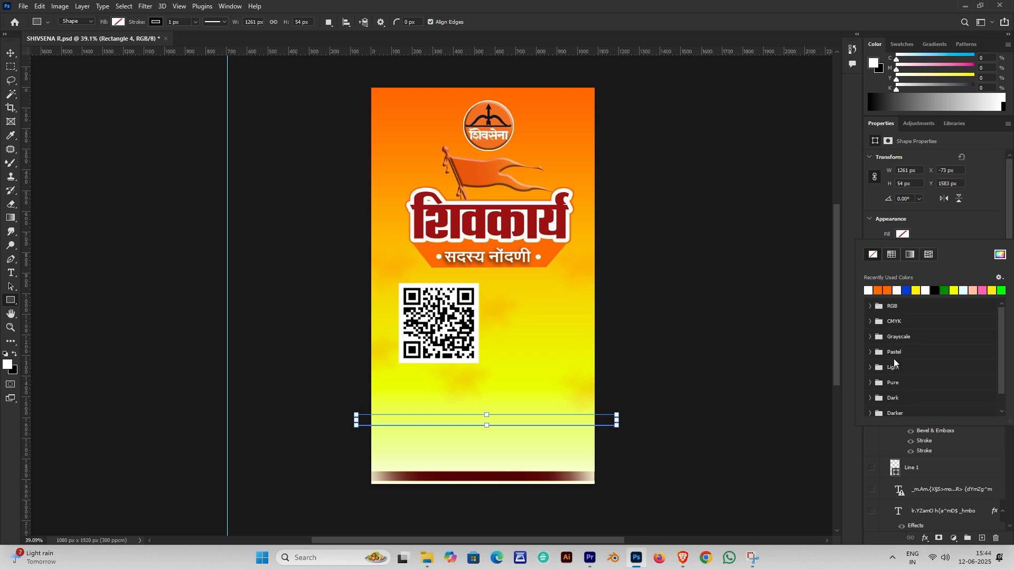
left_click(1001, 254)
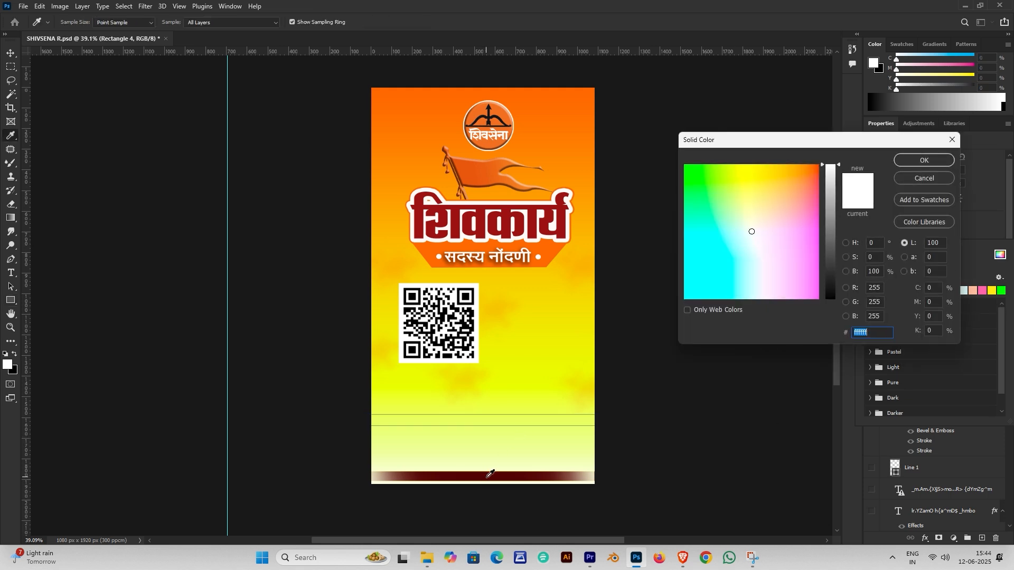
left_click(489, 476)
left_click(931, 163)
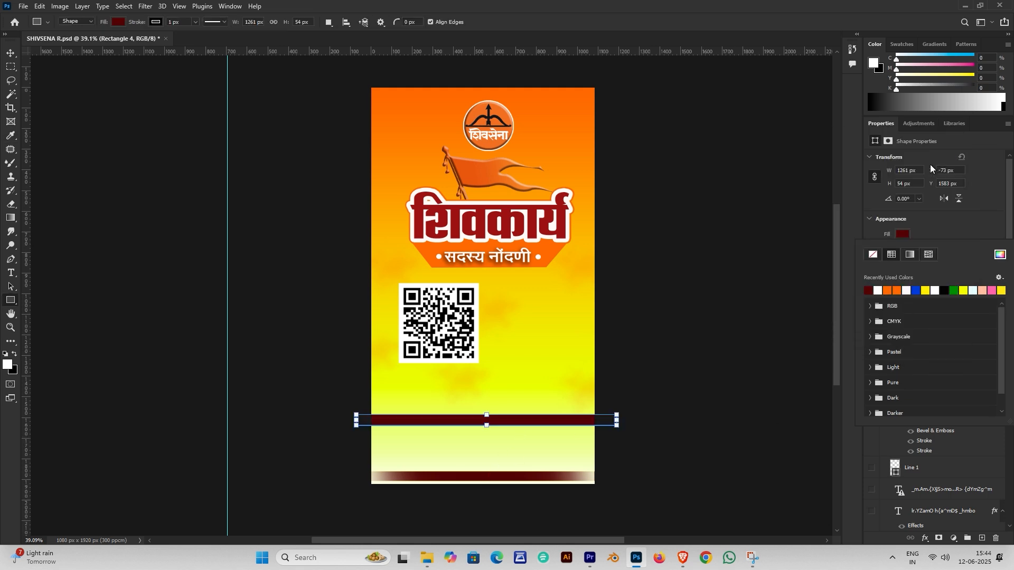
key("v")
left_click(680, 492)
Add a layer mask to Rectangle 4 and choose a Soft Round brush
left_click(573, 422)
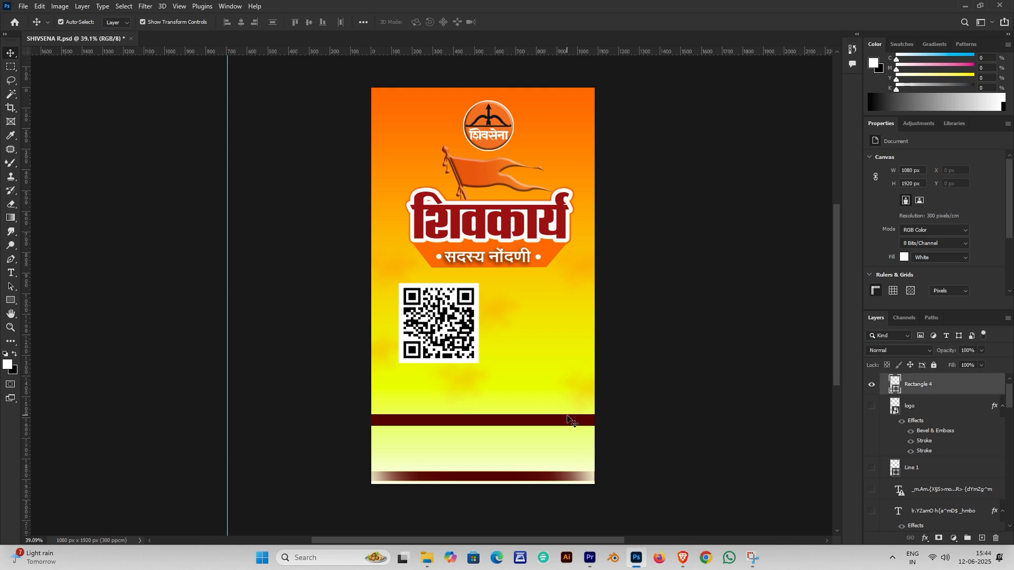
left_click(938, 537)
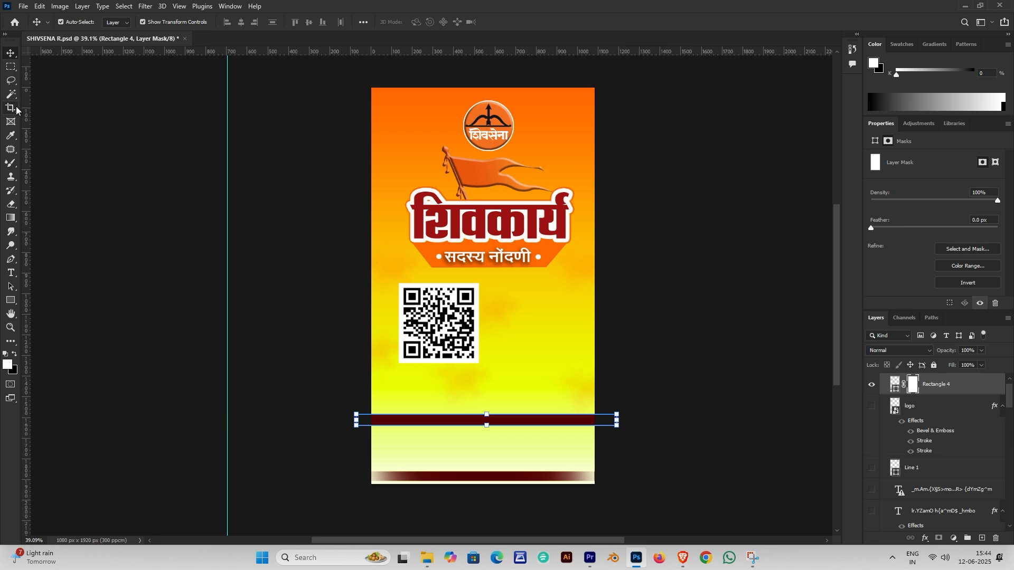
right_click(7, 165)
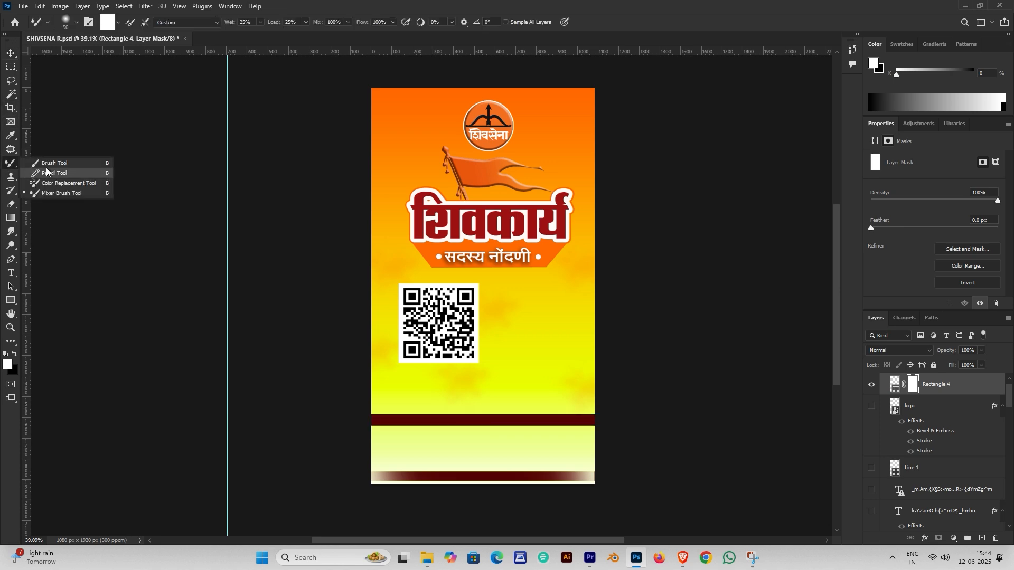
left_click(48, 165)
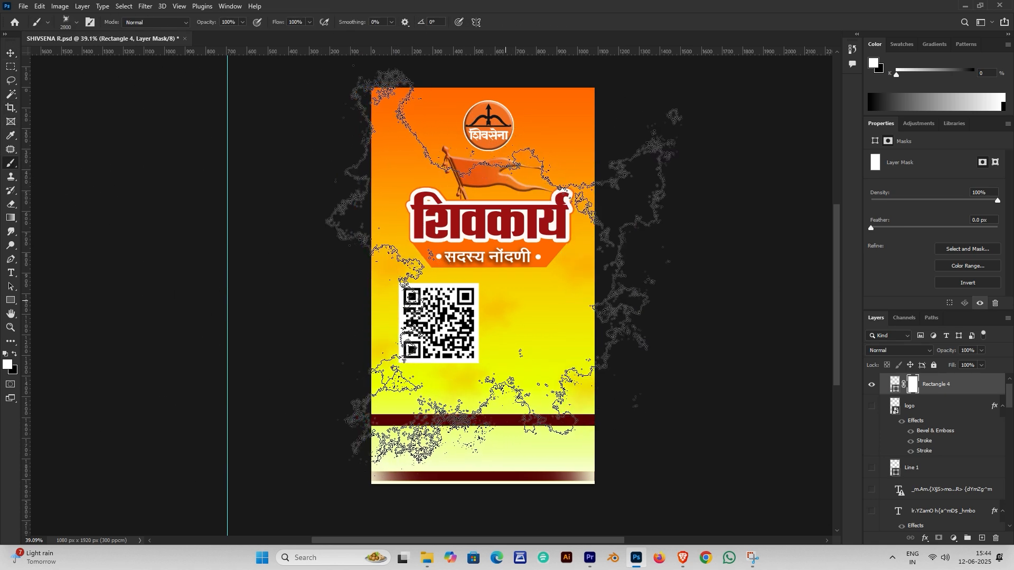
left_click(67, 22)
left_click(51, 160)
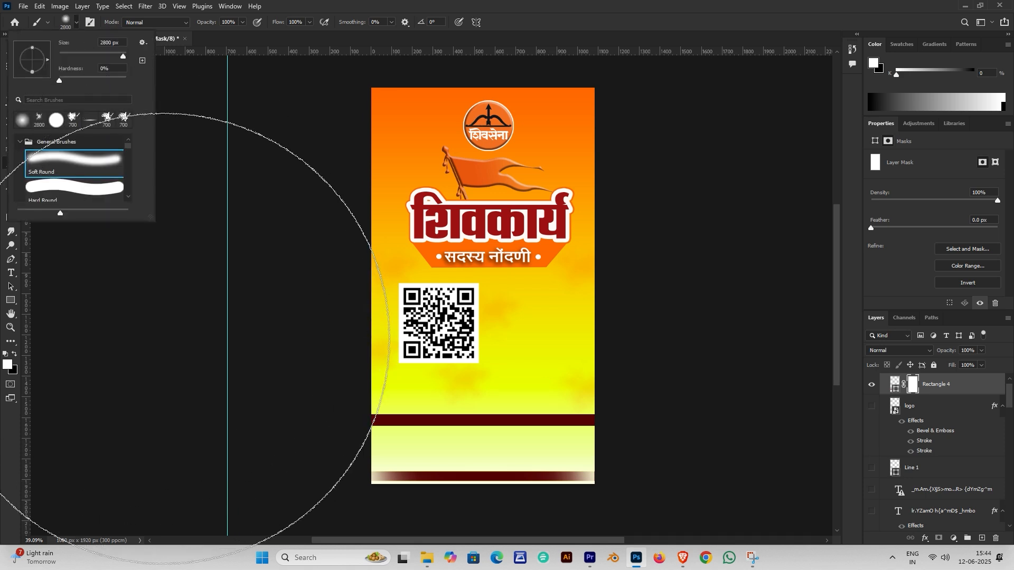
left_click(200, 340)
Paint black with a smaller brush to fade both ends of the band, then delete the band
key("bracketleft")
key("bracketleft")
key("bracketleft")
key("bracketleft")
key("bracketleft")
key("bracketleft")
key("bracketleft")
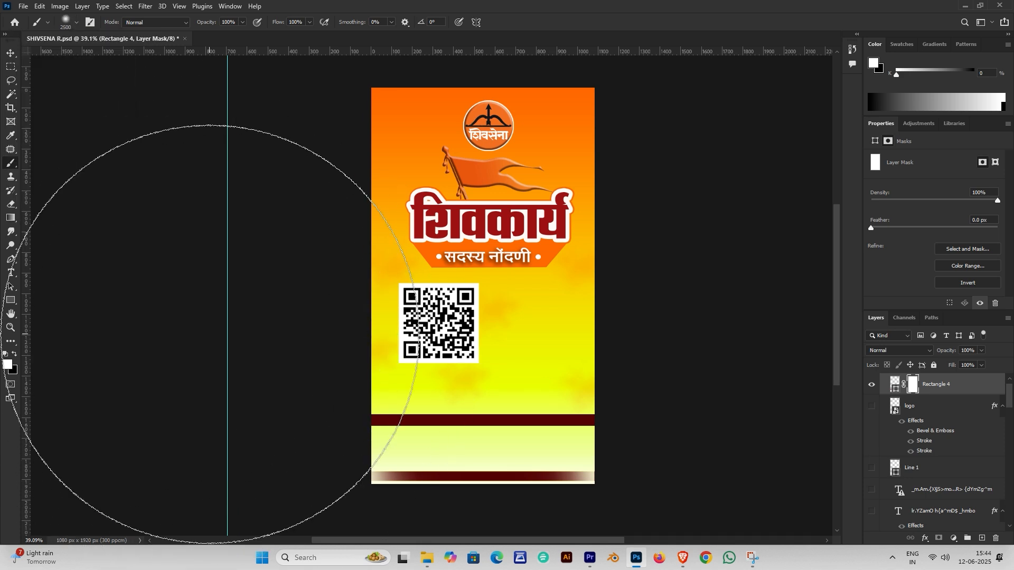
key("bracketleft")
key("bracketleft")
key("bracketleft")
key("bracketleft")
key("bracketleft")
key("bracketleft")
key("bracketleft")
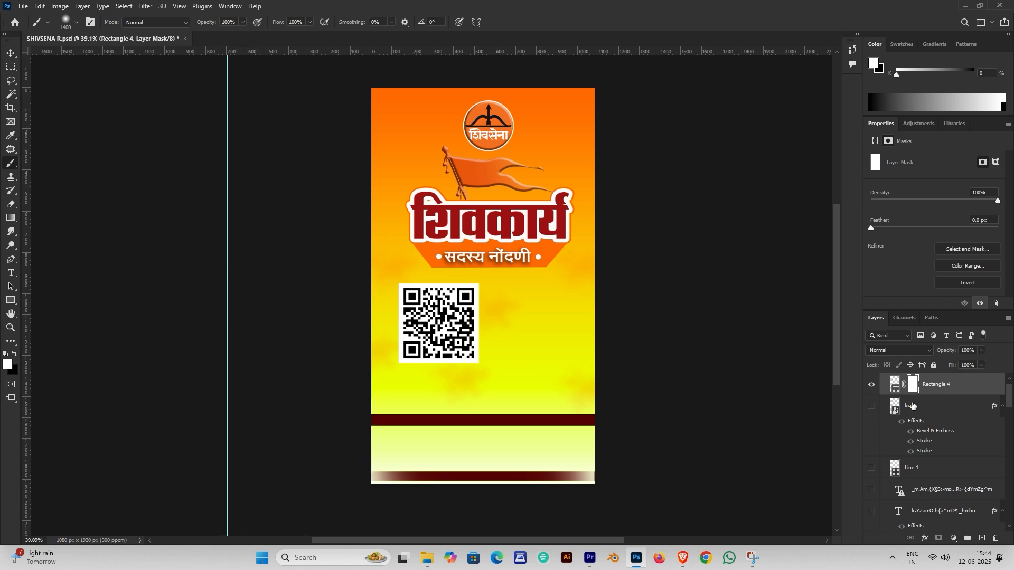
key("x")
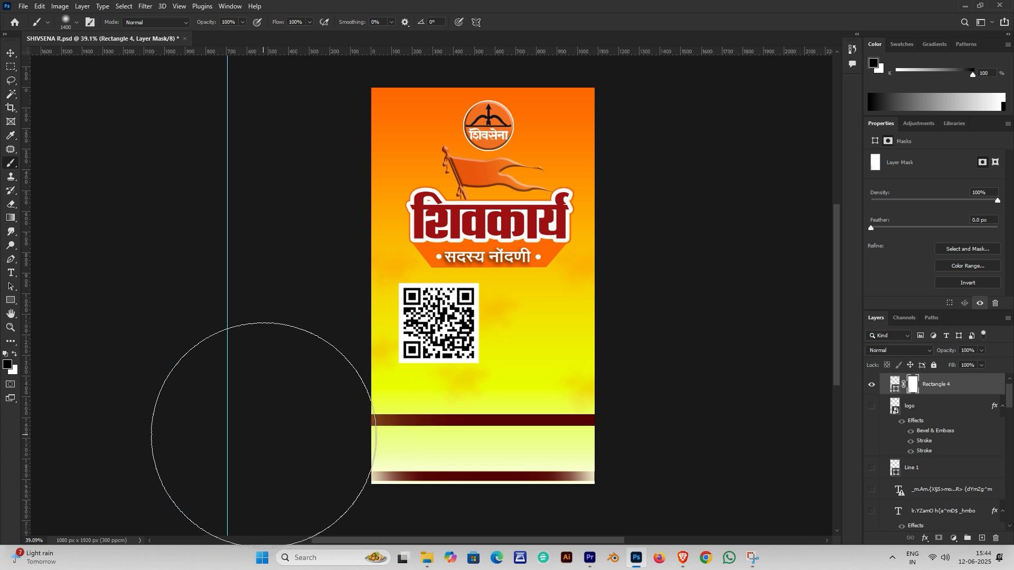
left_click_drag(249, 429, 250, 416)
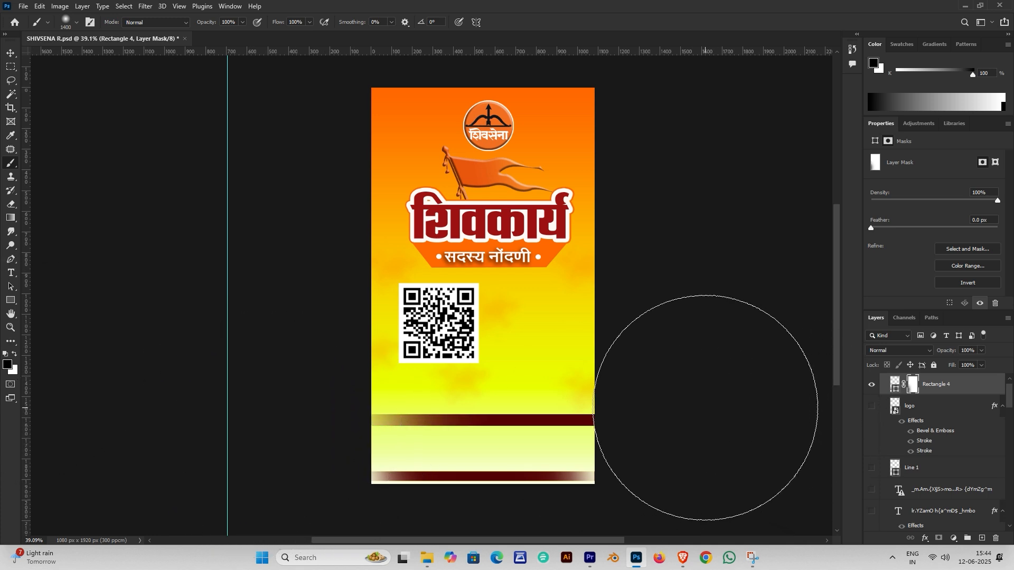
left_click_drag(692, 398, 706, 408)
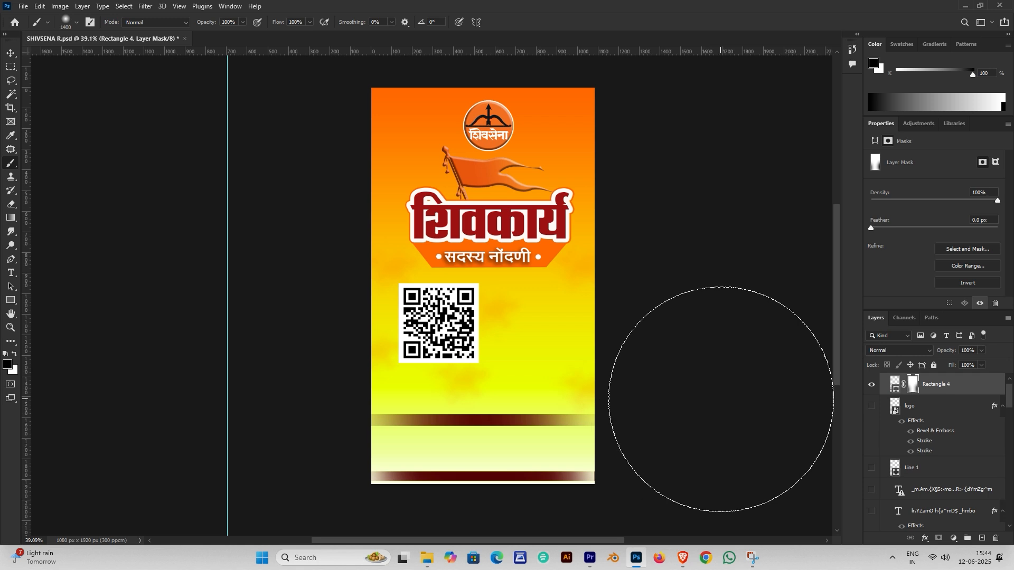
key("v")
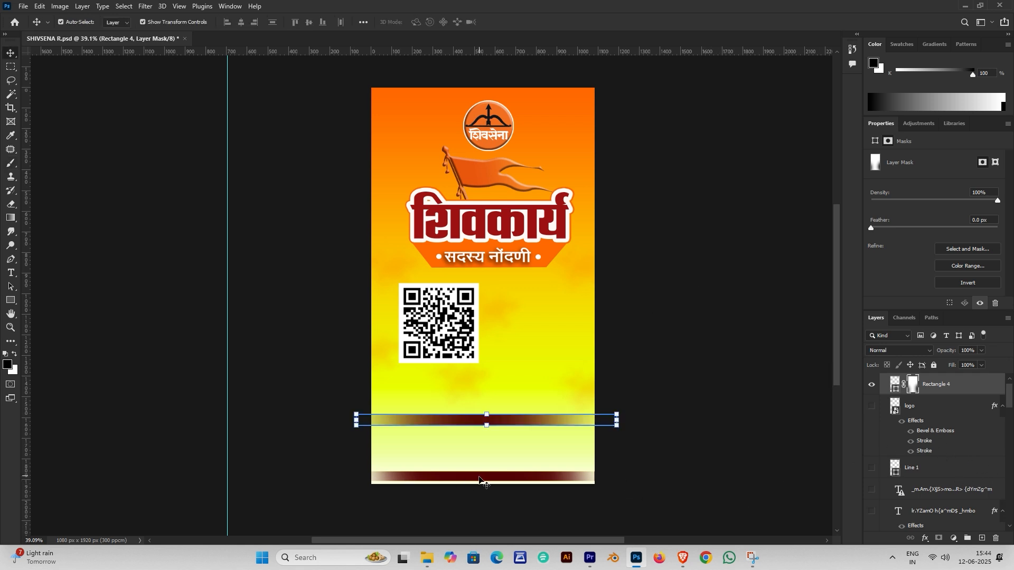
key("Delete")
key("Delete")
Show the white Missed Call text layer on the bottom bar and review its number text
left_click(870, 475)
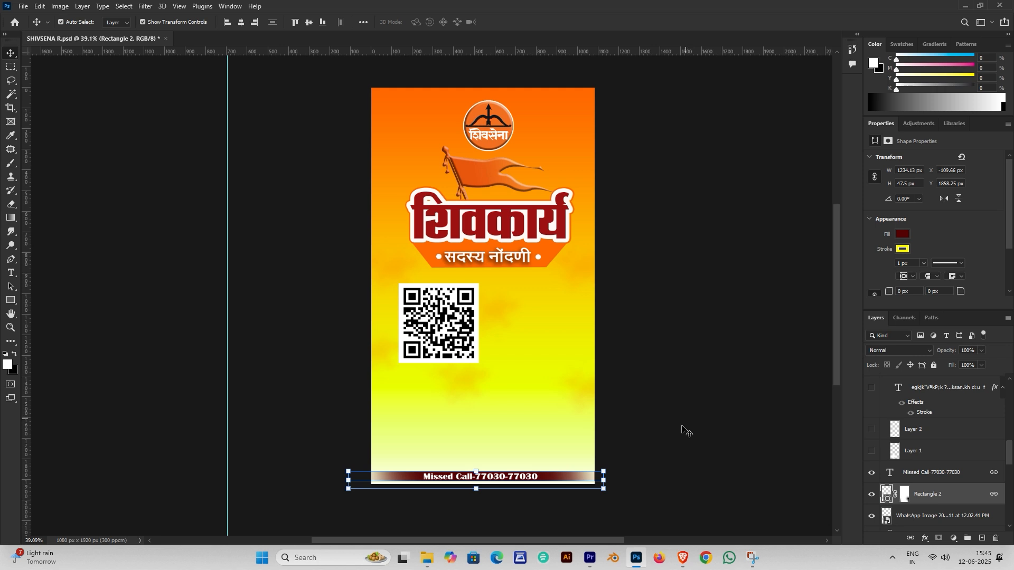
scroll(516, 452, "up", 3)
scroll(713, 430, "down", 1)
left_click(713, 430)
scroll(536, 463, "up", 2)
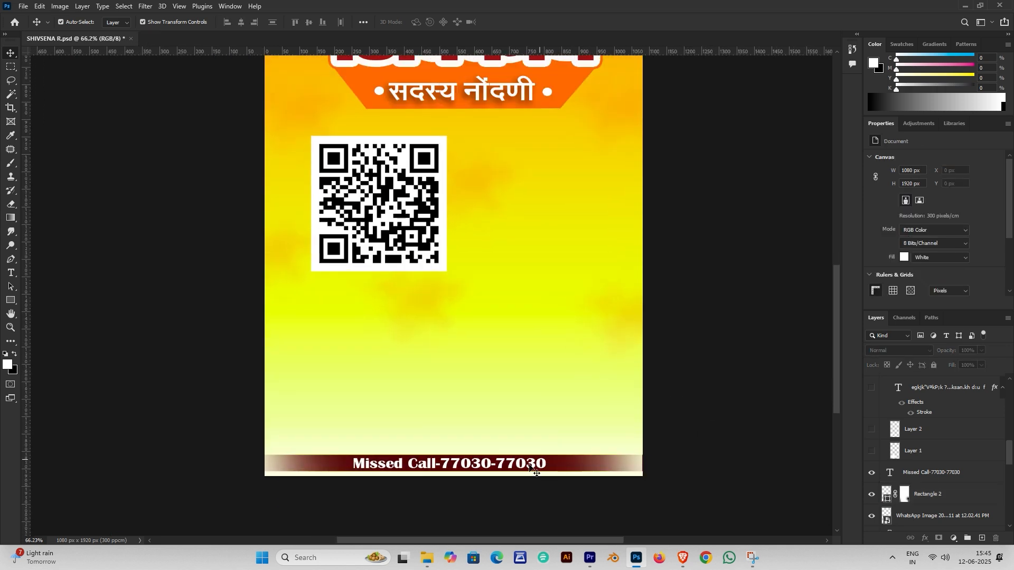
left_click(487, 466)
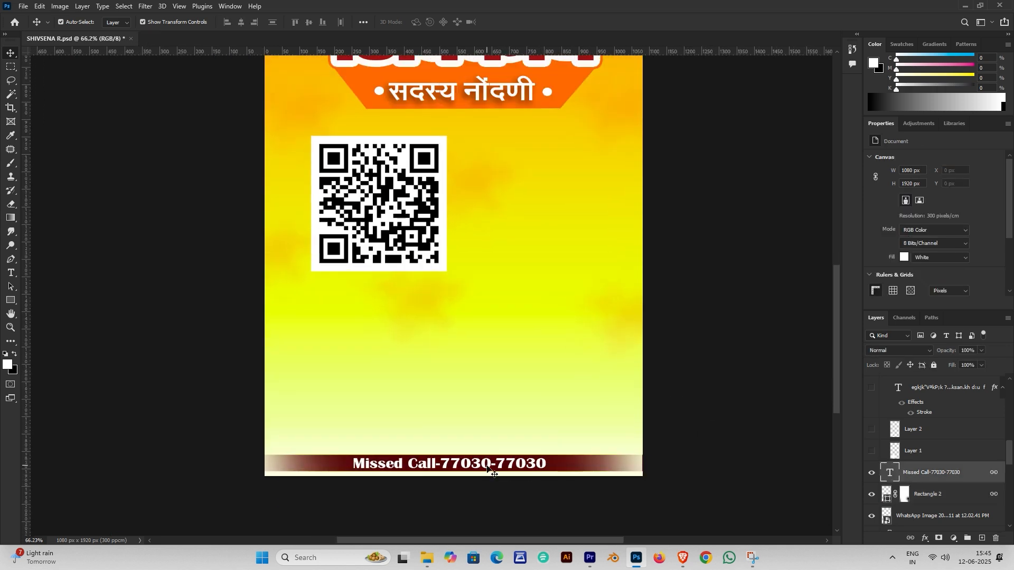
double_click(488, 466)
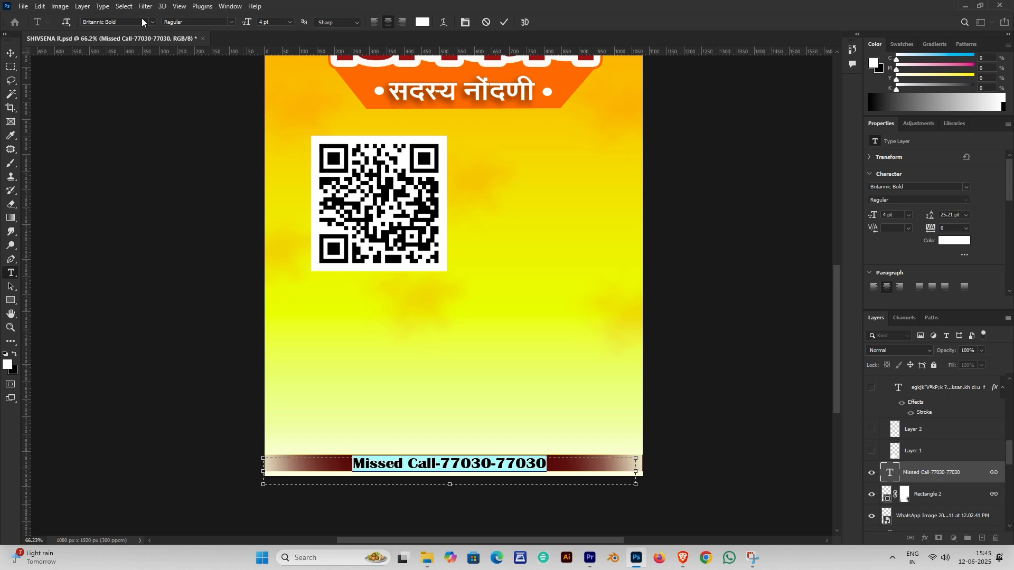
key("Escape")
Turn on Layer 2 to add pale clouds across the lower area
scroll(544, 341, "down", 3)
scroll(474, 363, "up", 4)
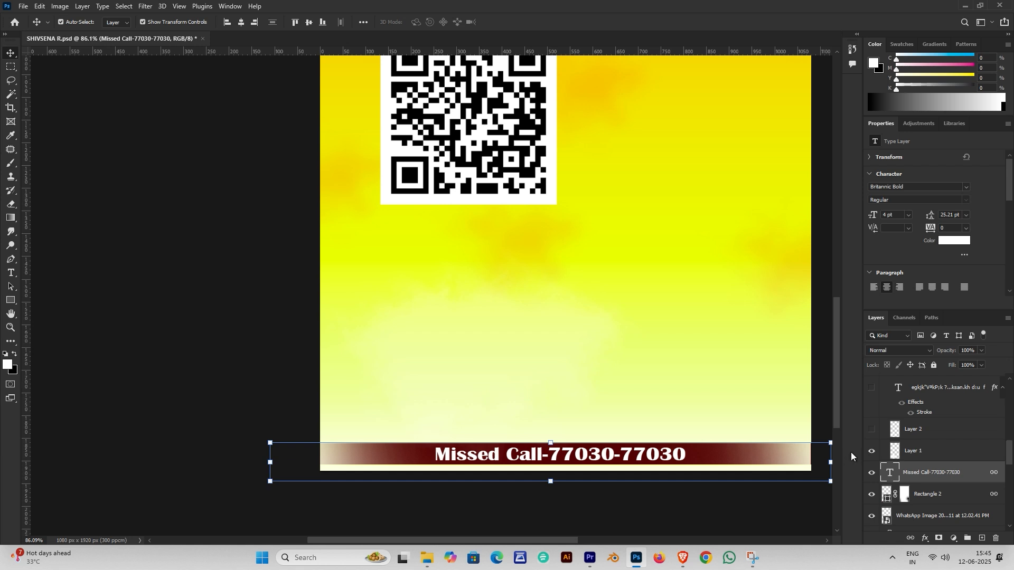
left_click(873, 430)
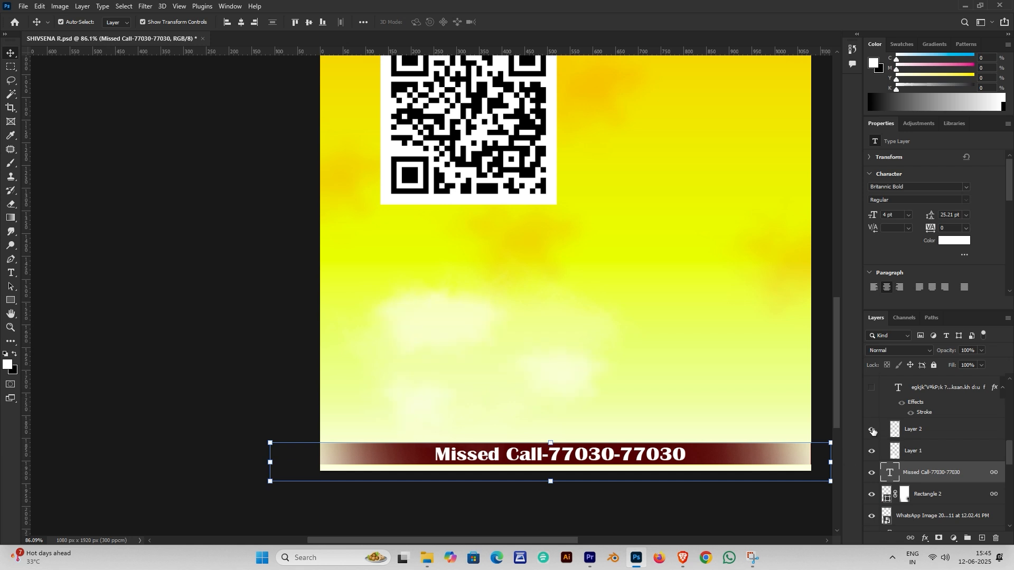
scroll(403, 309, "down", 2)
Show the hidden four-line Marathi slogan text layer
left_click(660, 330)
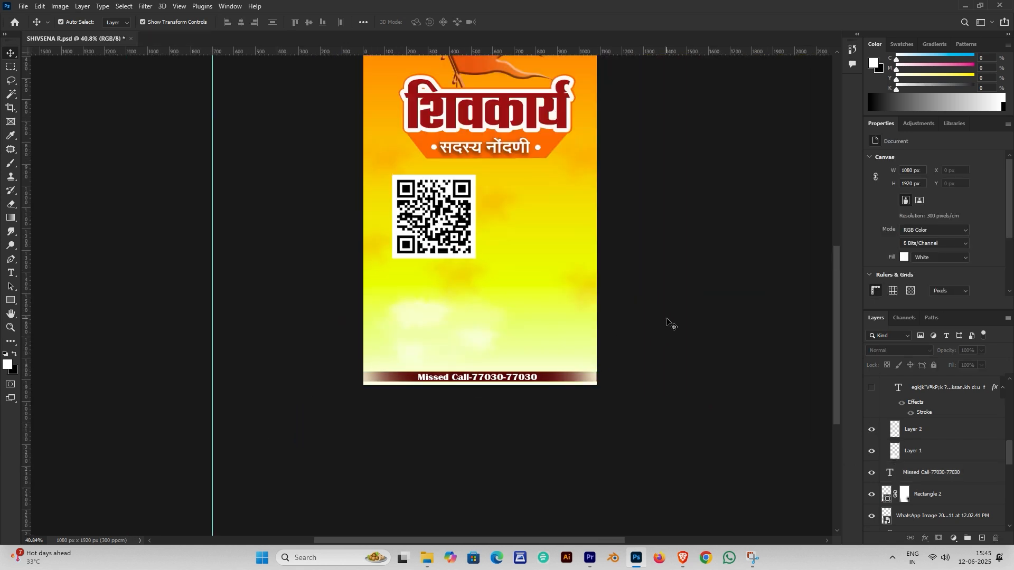
scroll(873, 455, "up", 2)
left_click(872, 454)
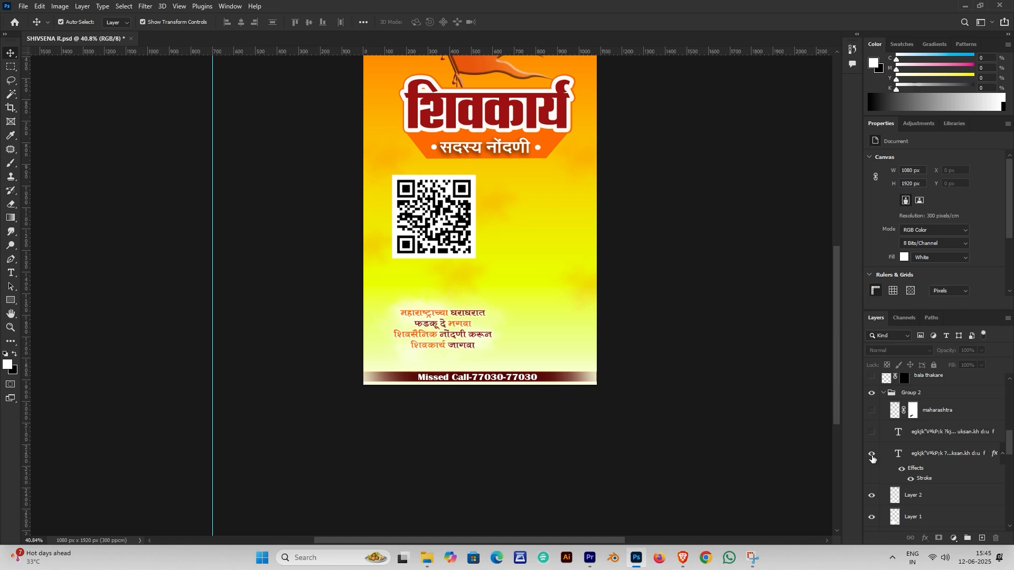
scroll(385, 277, "up", 5)
scroll(795, 397, "down", 1)
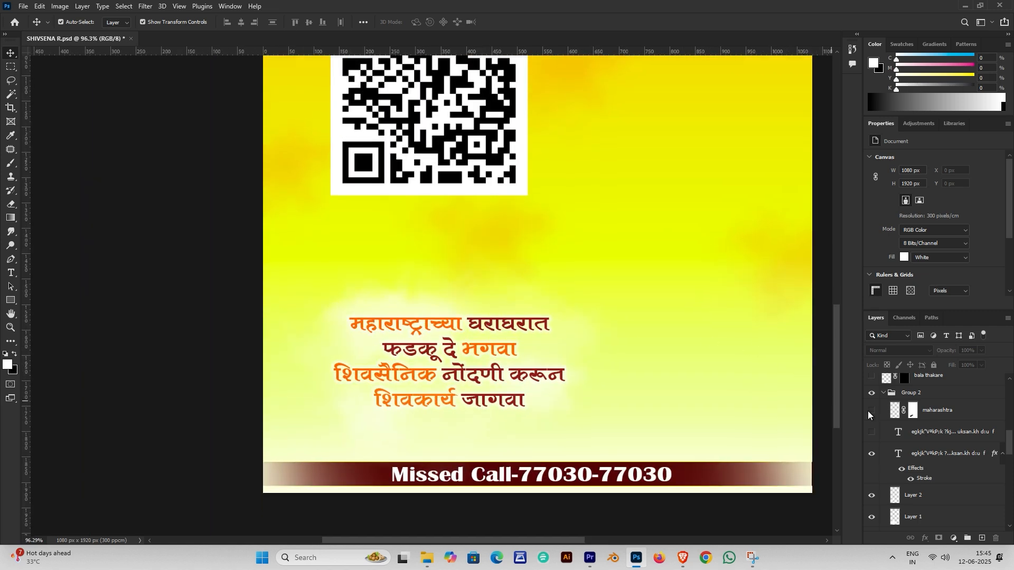
scroll(912, 454, "down", 1)
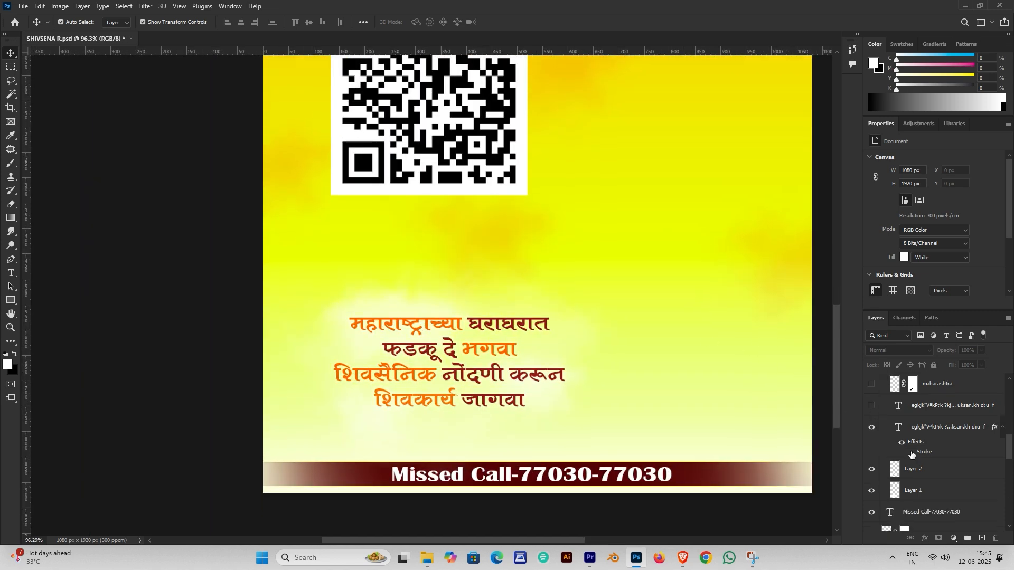
Review the slogan's white Stroke in Layer Style and show the maharashtra map outline
double_click(931, 428)
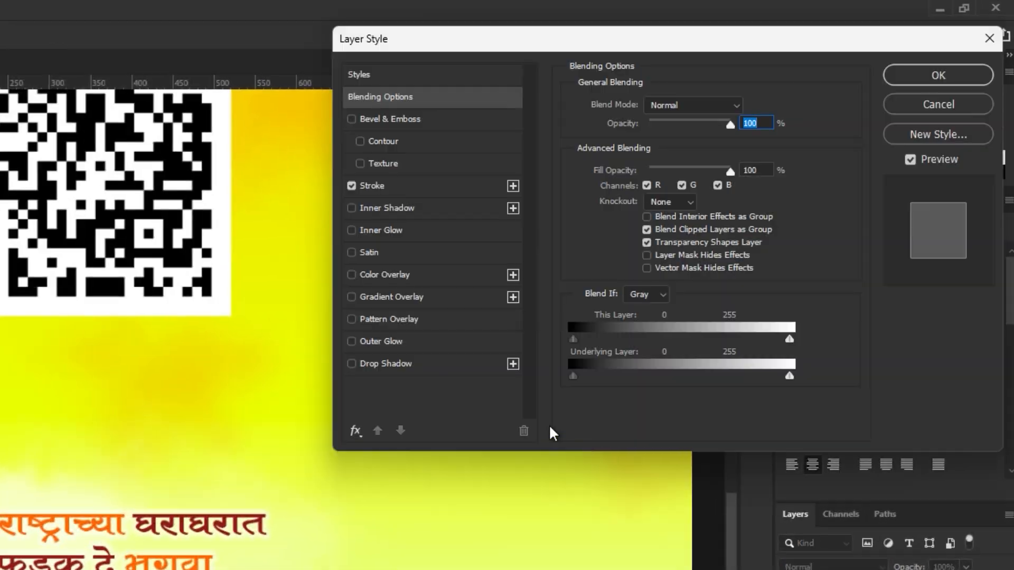
left_click(389, 187)
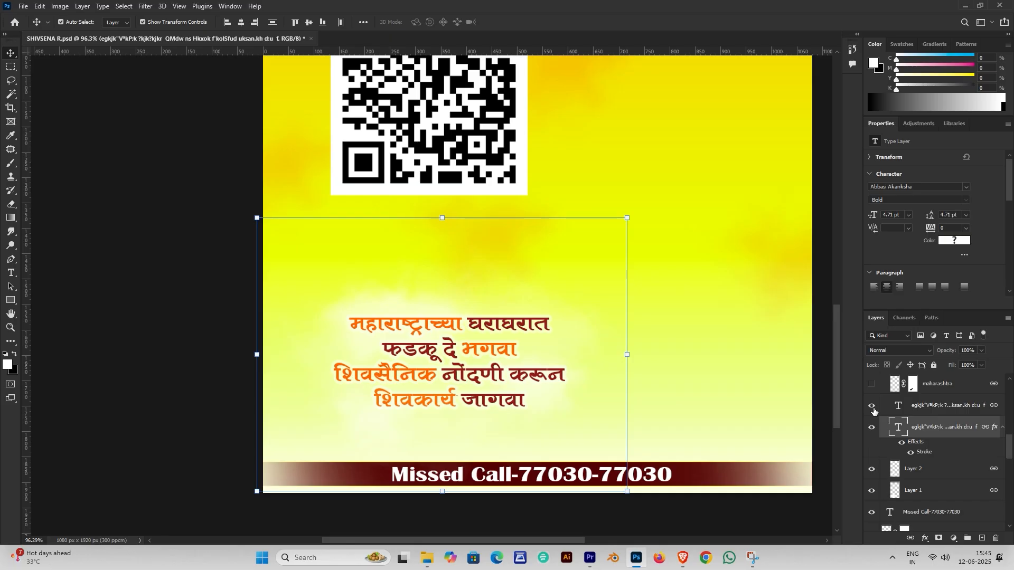
scroll(874, 411, "up", 1)
left_click(872, 411)
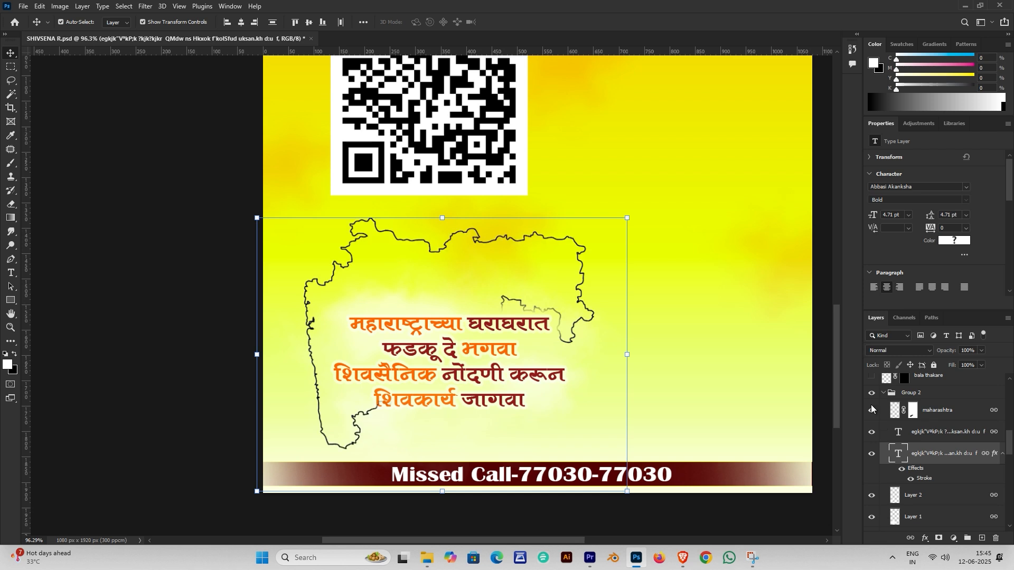
scroll(535, 333, "down", 3)
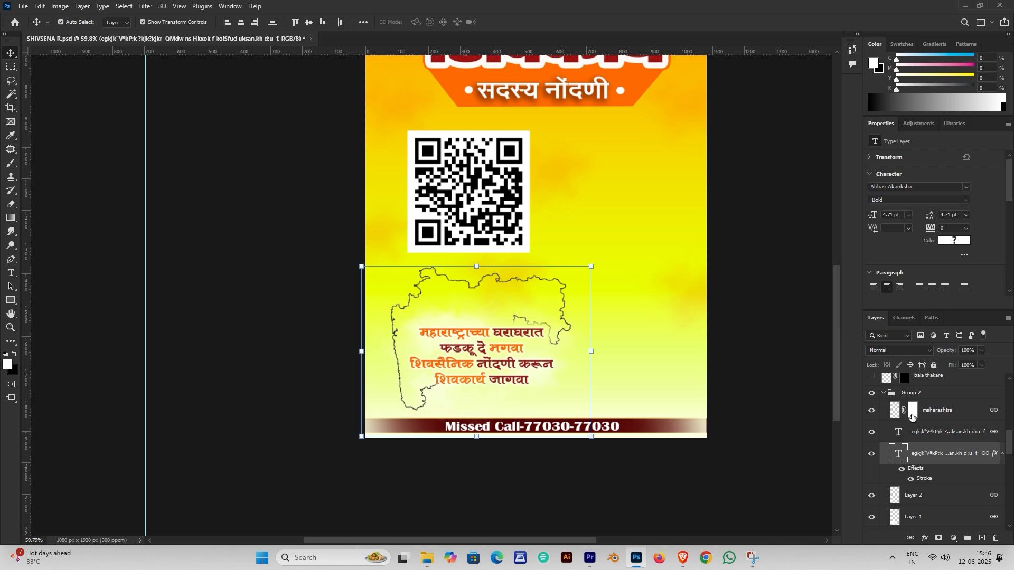
Replace the maharashtra mask with a new one and paint black over the slogan using a 250 px brush
left_click(913, 418)
key("Delete")
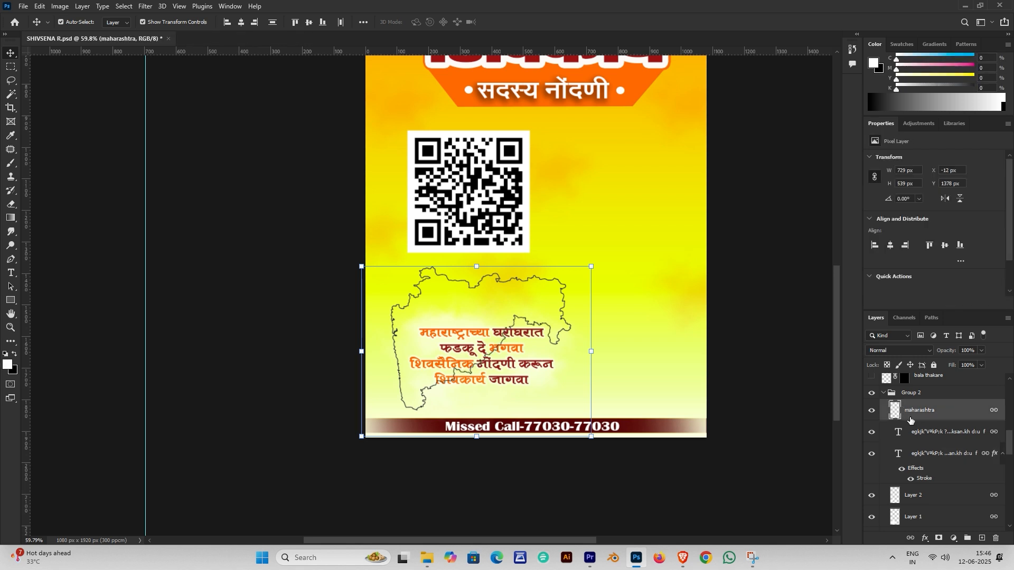
left_click(939, 538)
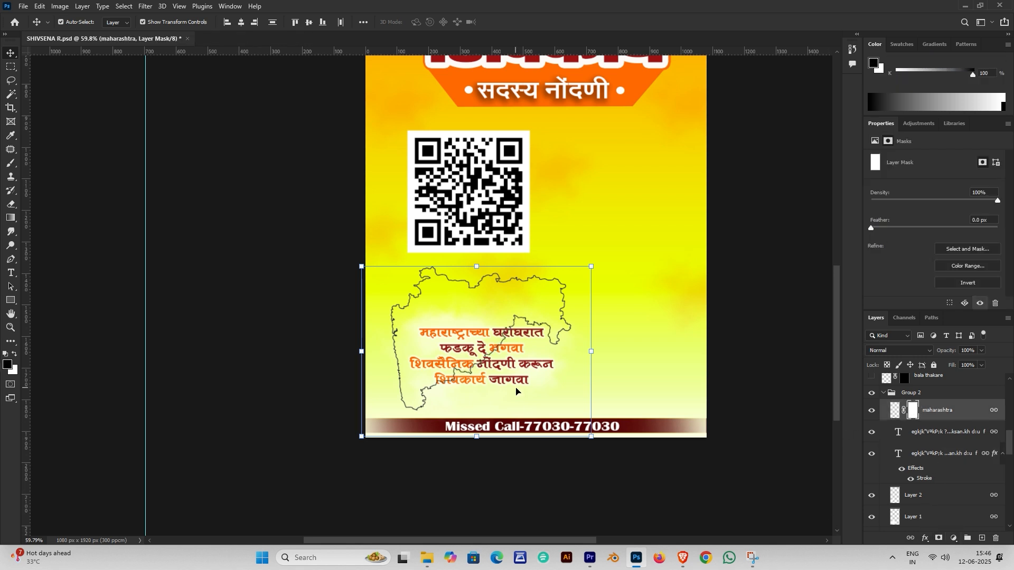
key("b")
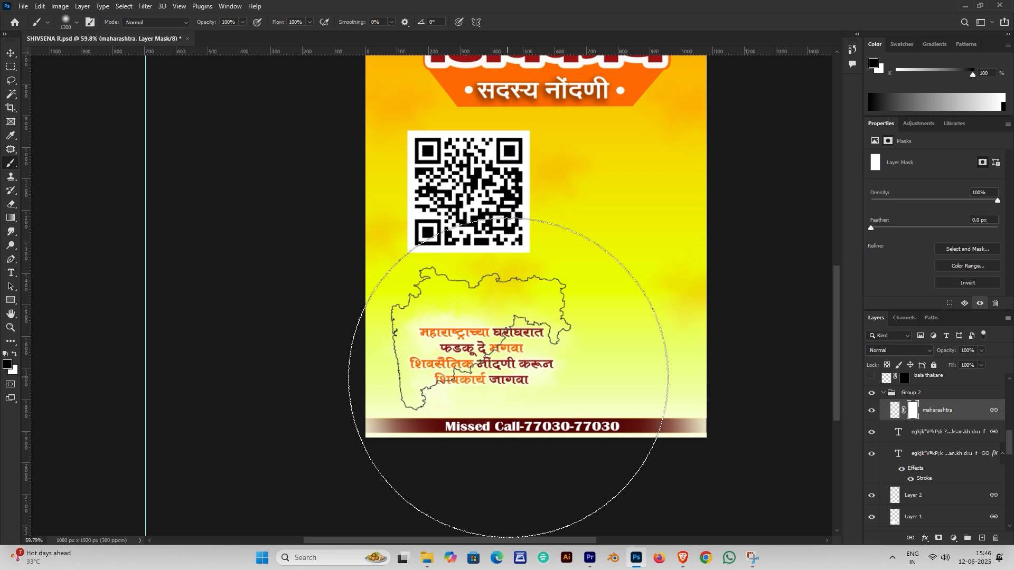
key("bracketleft")
key("bracketleft")
key("bracketleft")
key("bracketleft")
key("bracketleft")
key("bracketleft")
key("bracketleft")
key("bracketleft")
key("bracketleft")
key("bracketleft")
key("bracketleft")
key("bracketleft")
key("bracketleft")
key("bracketleft")
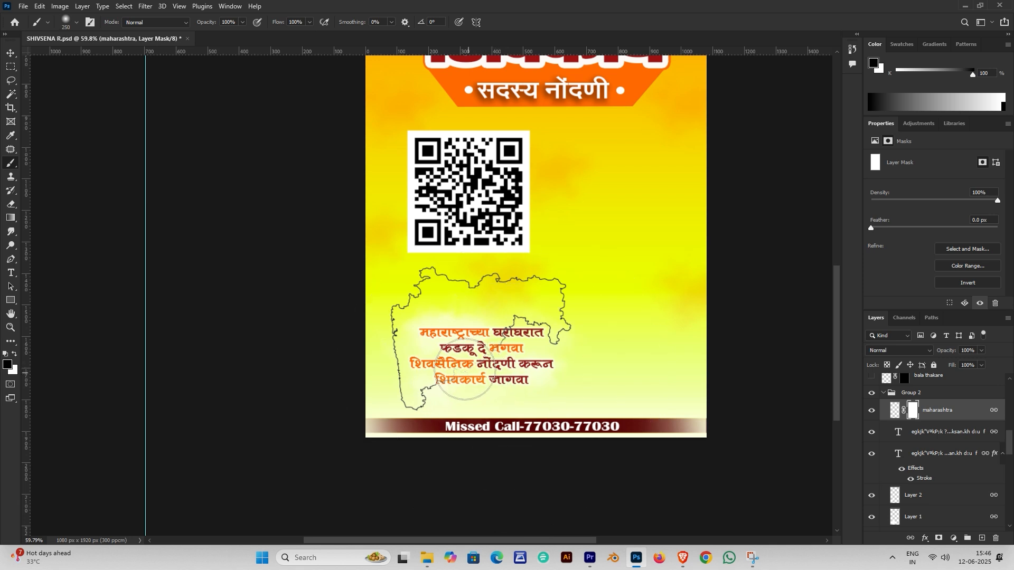
left_click_drag(465, 370, 462, 369)
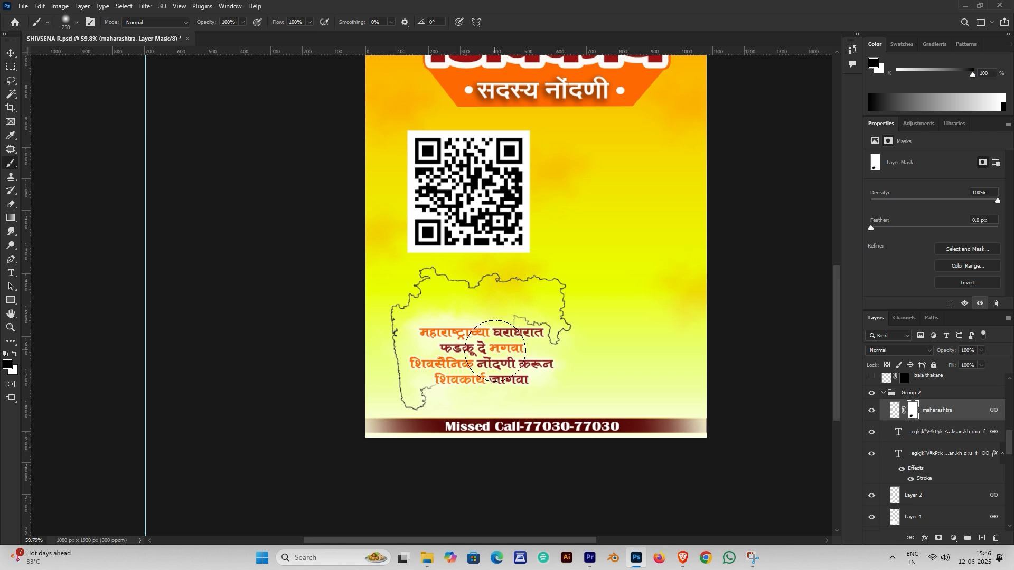
key("v")
Turn on the bala thakare portrait at the poster's top left
scroll(872, 420, "up", 1)
left_click(872, 417)
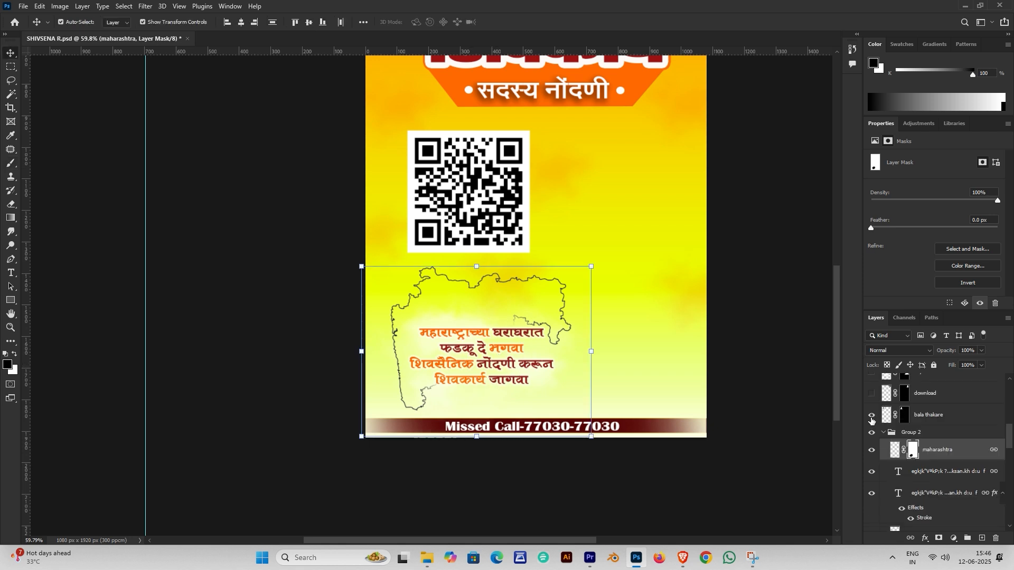
scroll(516, 310, "down", 5)
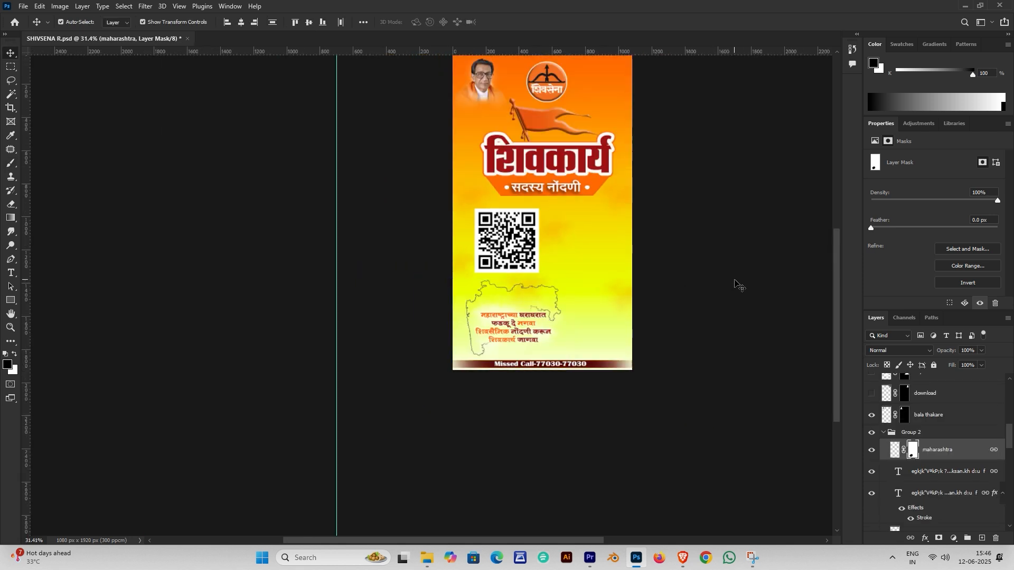
Delete the bala thakare mask and remove the portrait's white background with Quick Actions
left_click(719, 295)
left_click(872, 418)
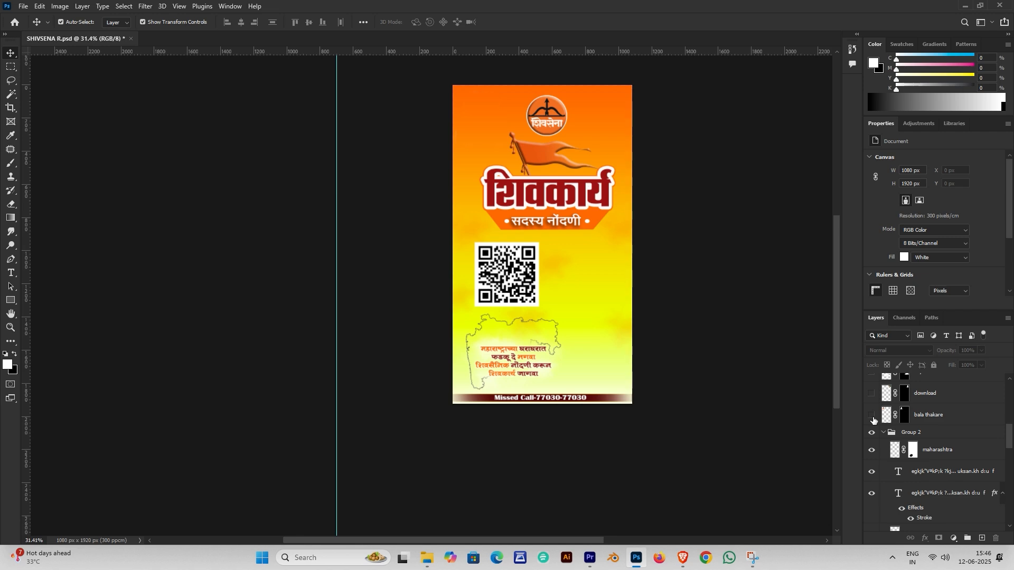
left_click(872, 417)
scroll(581, 238, "up", 5)
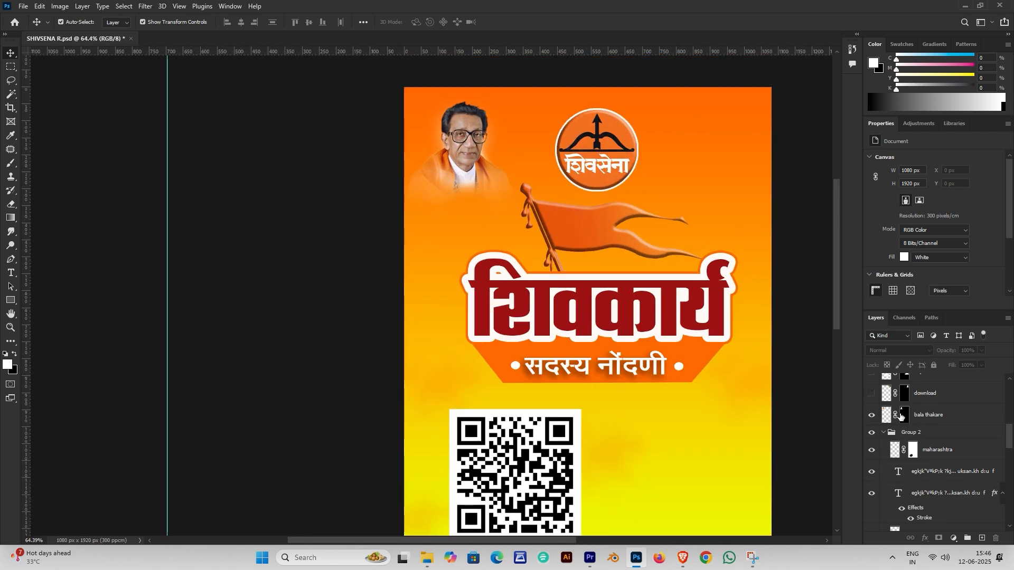
left_click(904, 415)
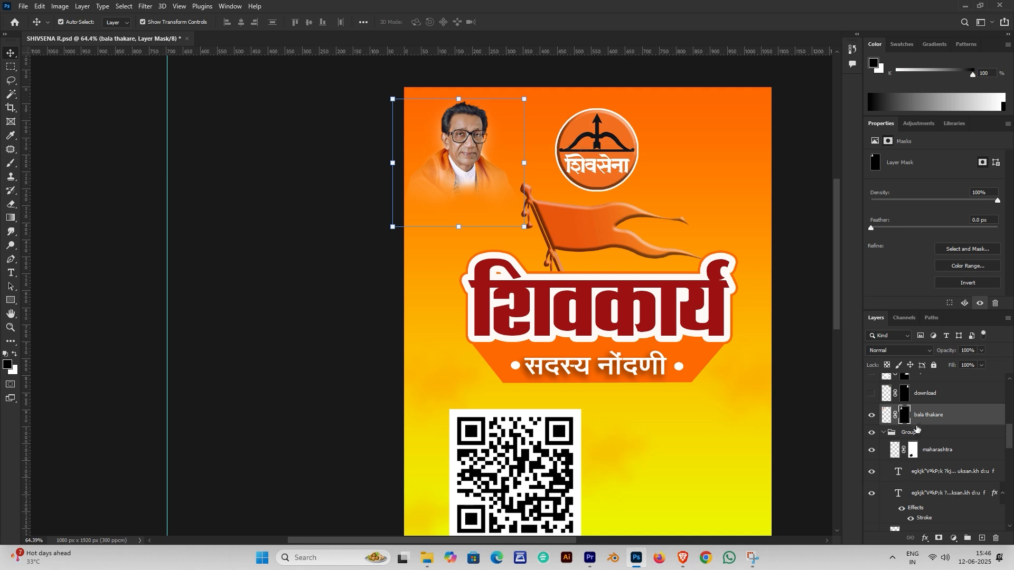
key("Delete")
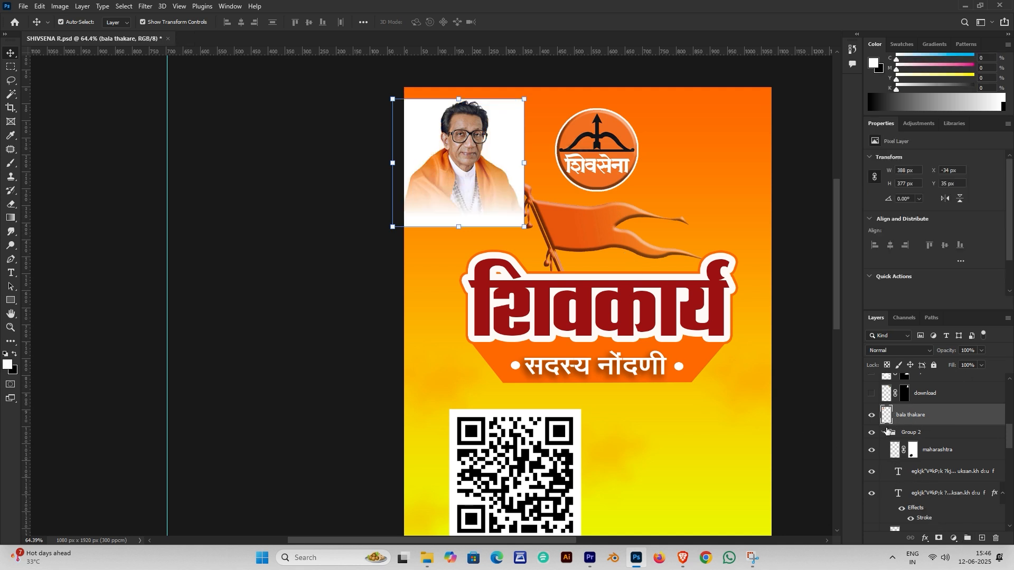
scroll(933, 259, "down", 3)
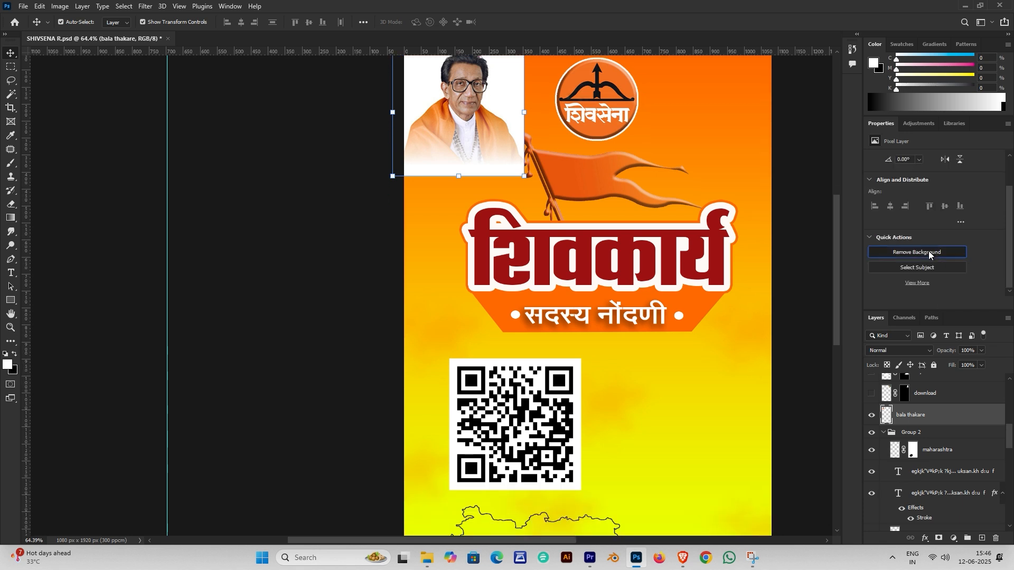
left_click(930, 254)
scroll(506, 168, "up", 3)
scroll(936, 428, "down", 1)
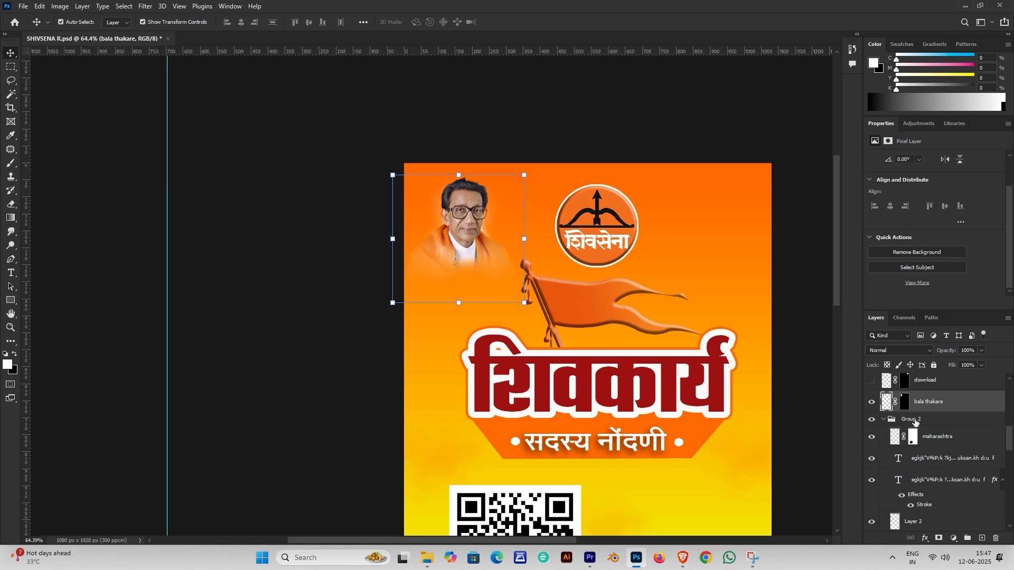
Show the download layer's bearded leader portrait at the top right
left_click(905, 403)
scroll(907, 418, "up", 1)
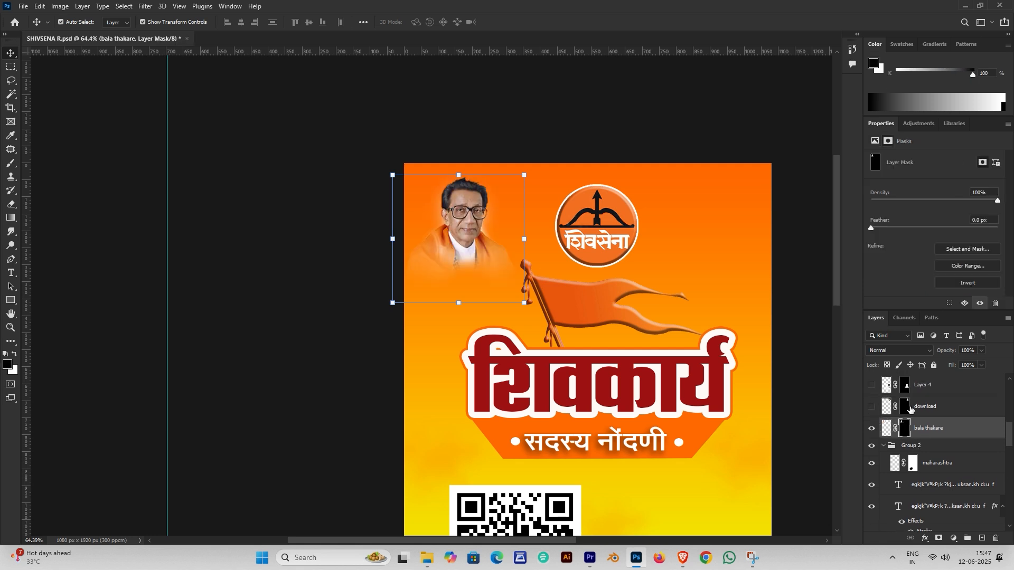
left_click_drag(624, 337, 525, 286)
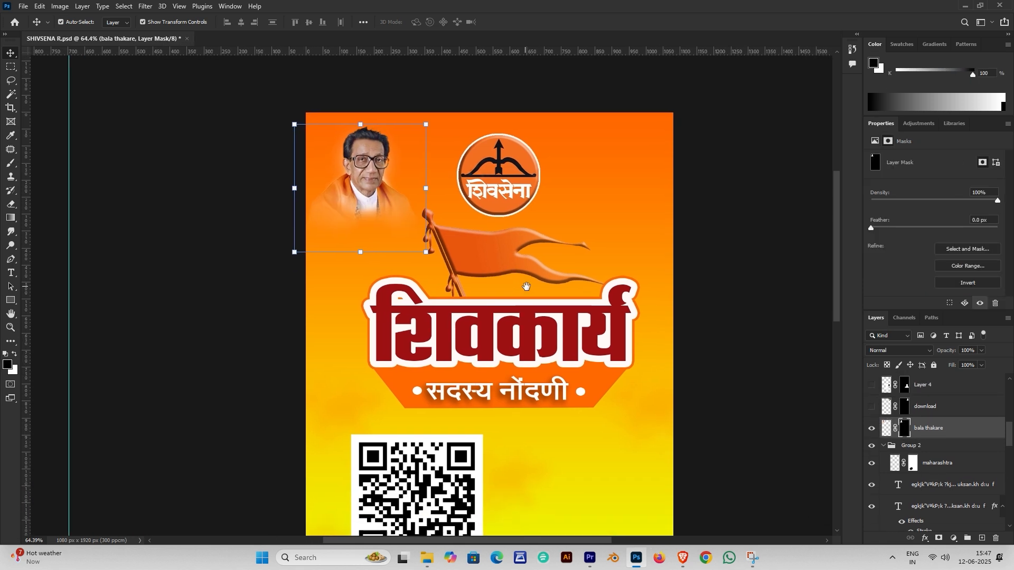
left_click(873, 407)
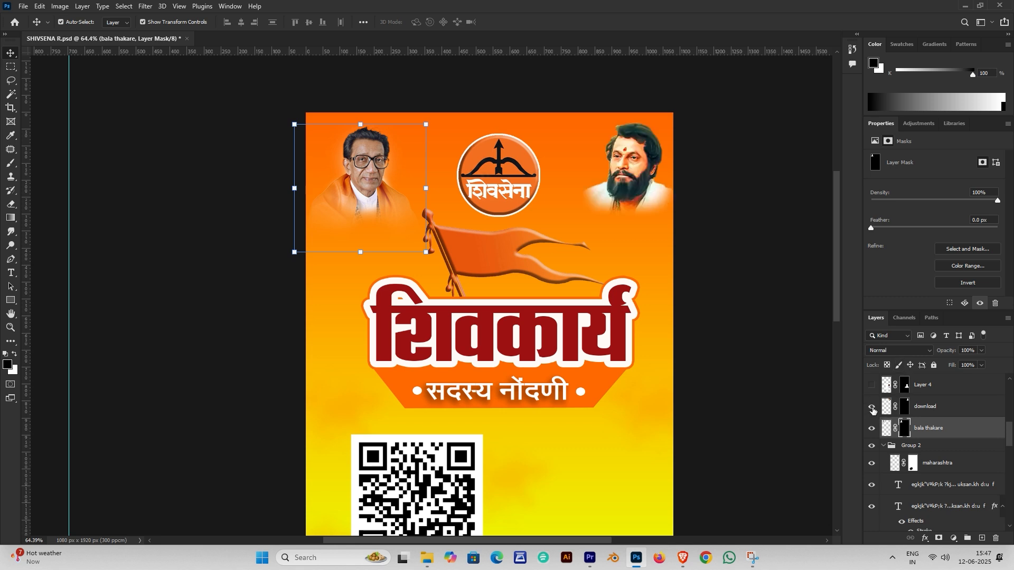
left_click(907, 408)
left_click(778, 279)
Turn on Layer 4 to show the leader portrait beside the QR code
scroll(642, 271, "down", 2)
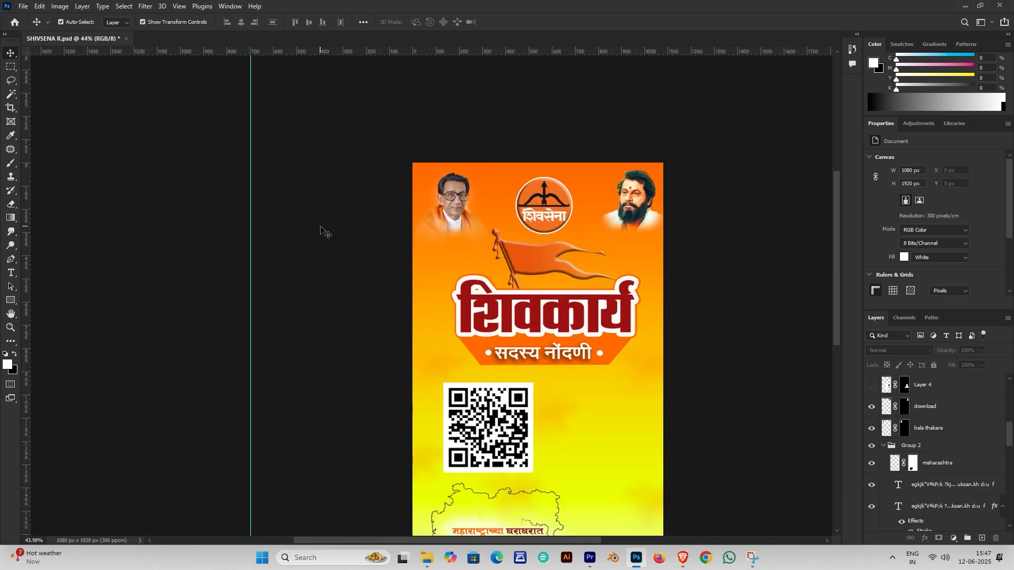
scroll(385, 249, "down", 1)
scroll(386, 248, "down", 2)
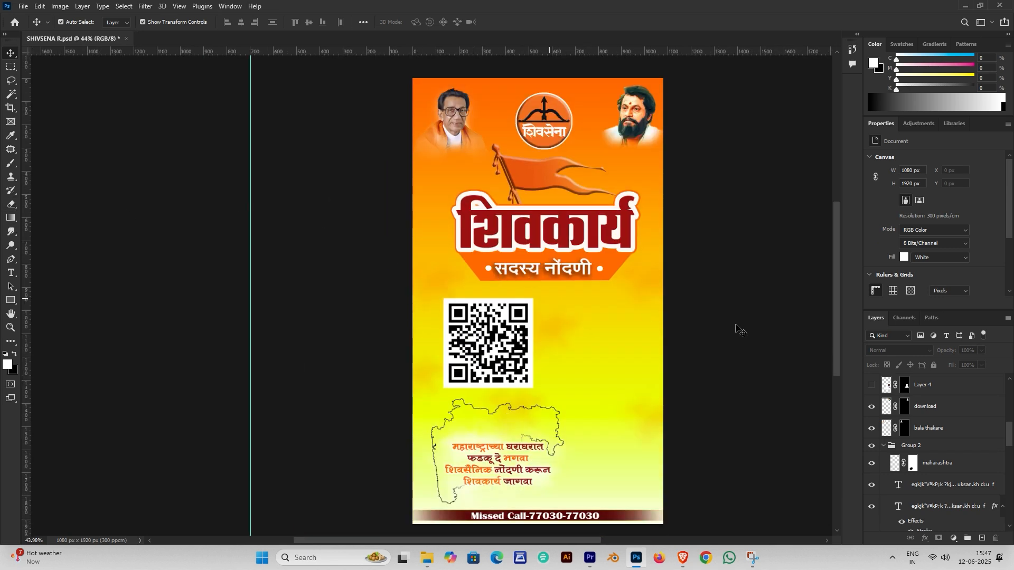
left_click(872, 385)
left_click_drag(656, 370, 605, 349)
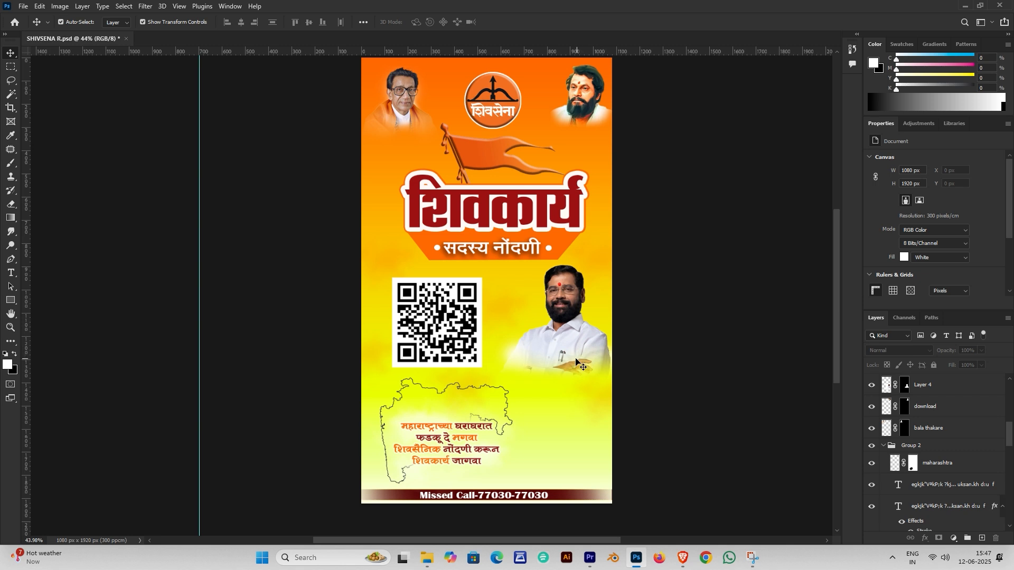
scroll(898, 443, "up", 4)
Show the white silhouette and keep Color Overlay enabled on layer 0 copy 3, confirming in Layer Style
left_click(872, 449)
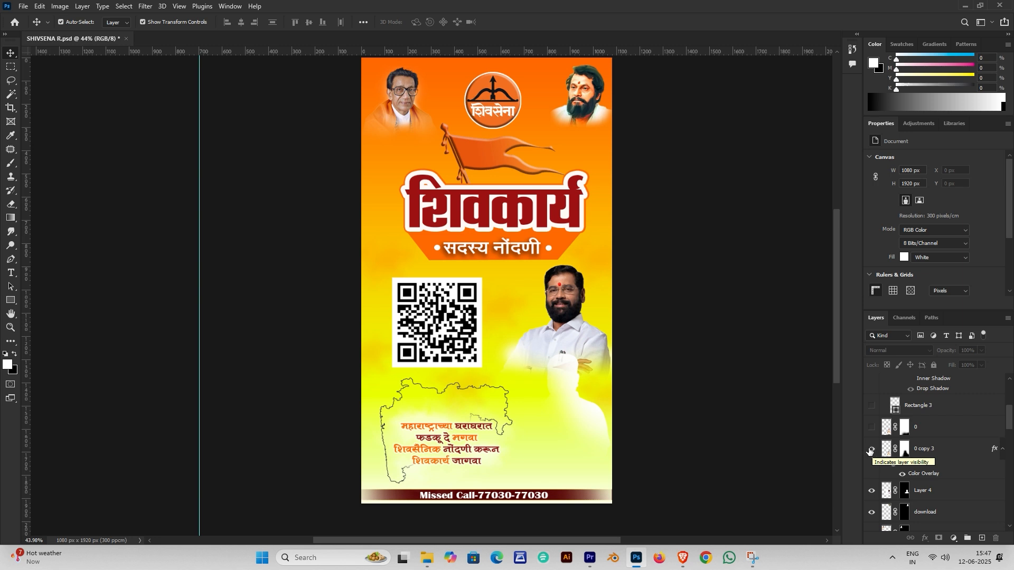
double_click(923, 472)
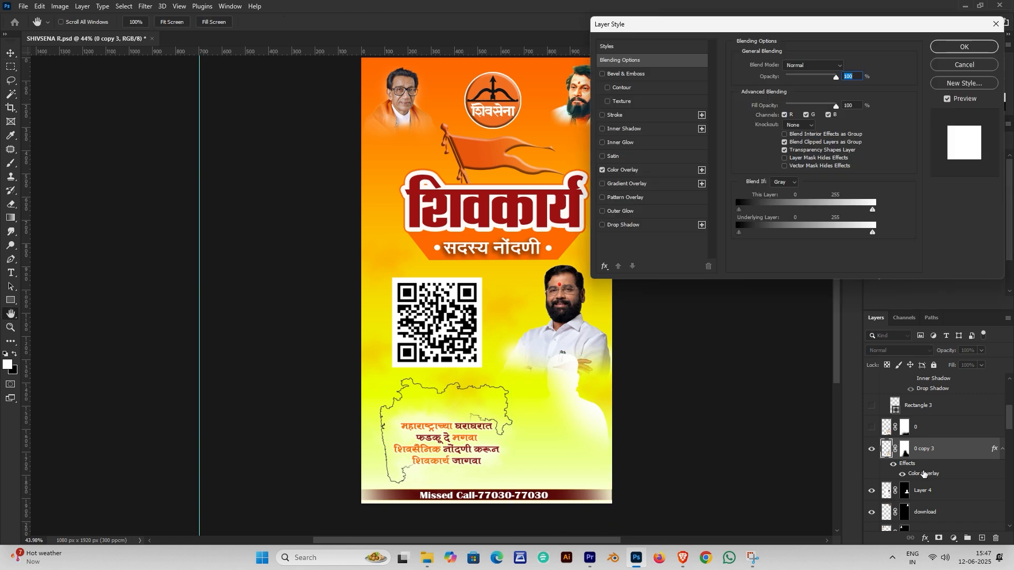
key("Return")
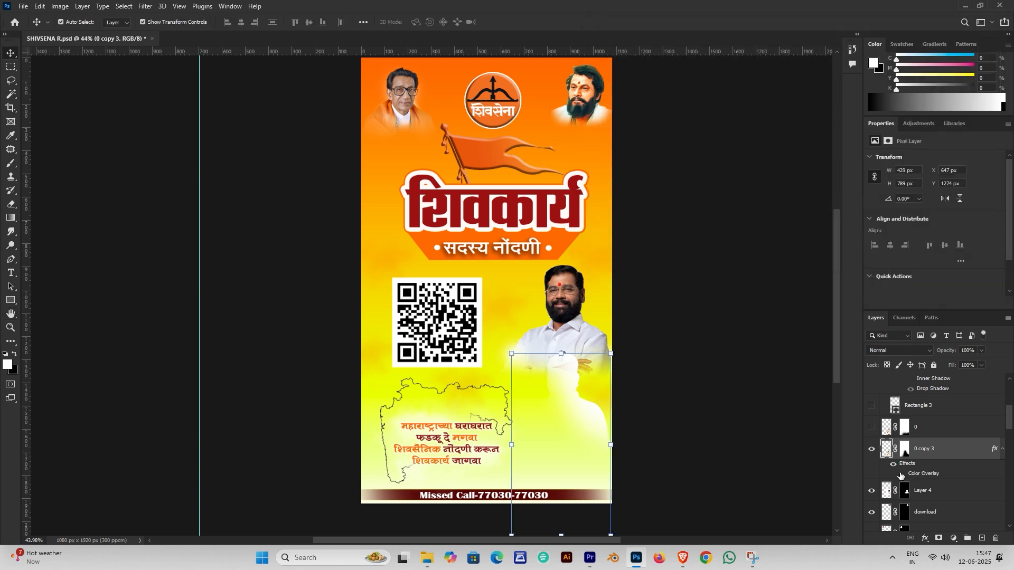
left_click(902, 474)
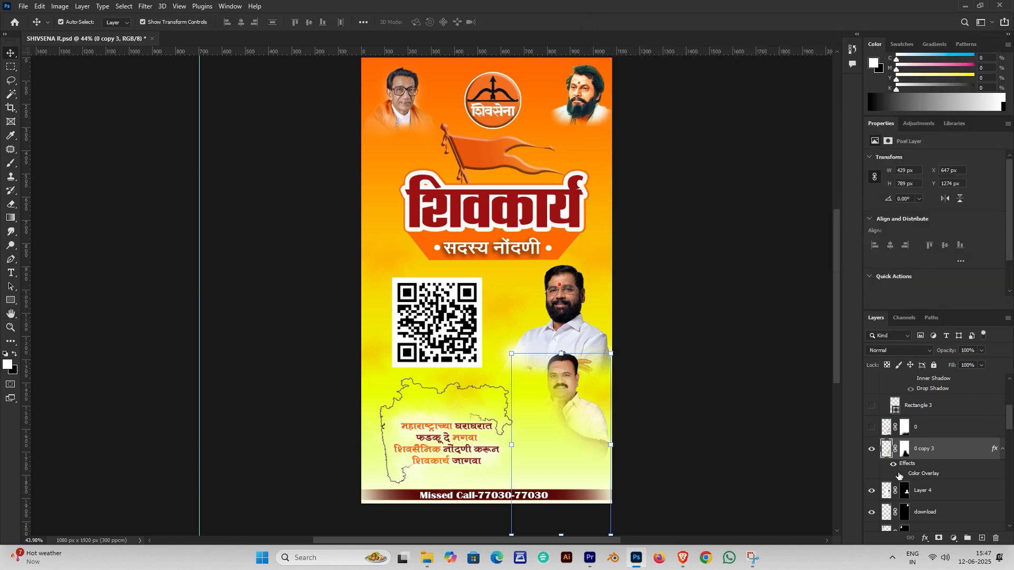
left_click(902, 474)
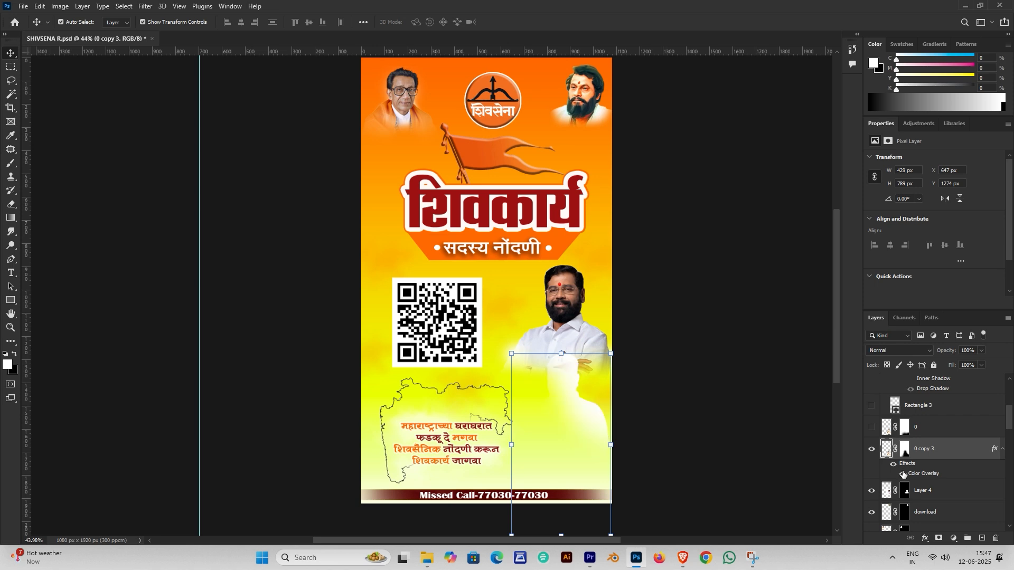
double_click(943, 468)
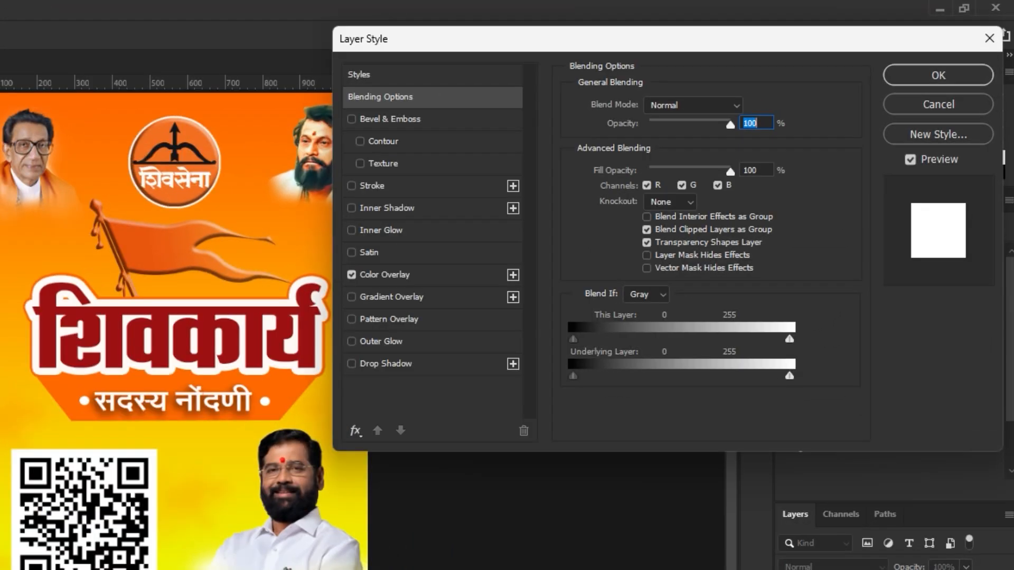
left_click(402, 284)
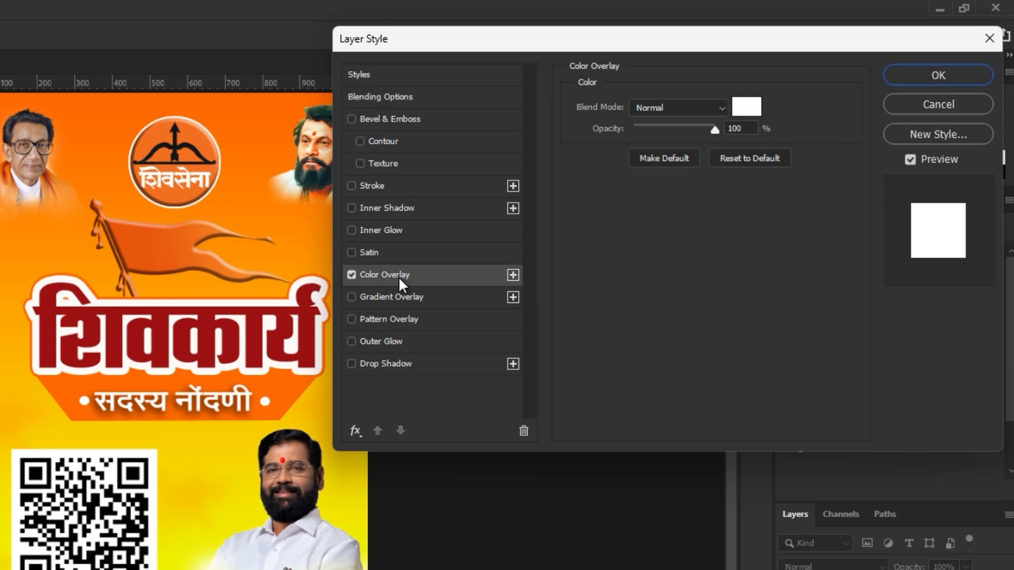
left_click(949, 71)
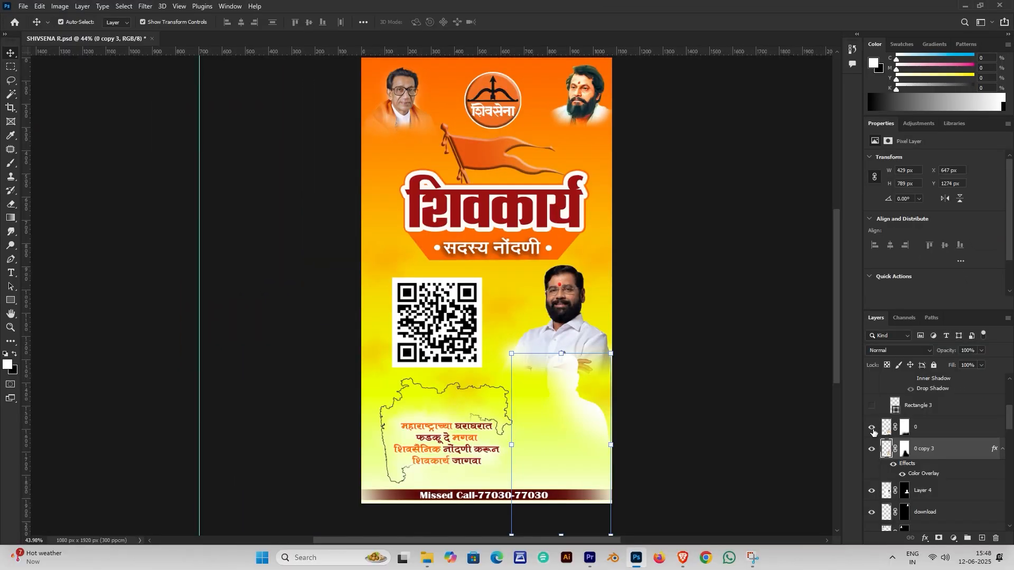
Show and select the candidate's folded-hands photo on layer 0
left_click(844, 514)
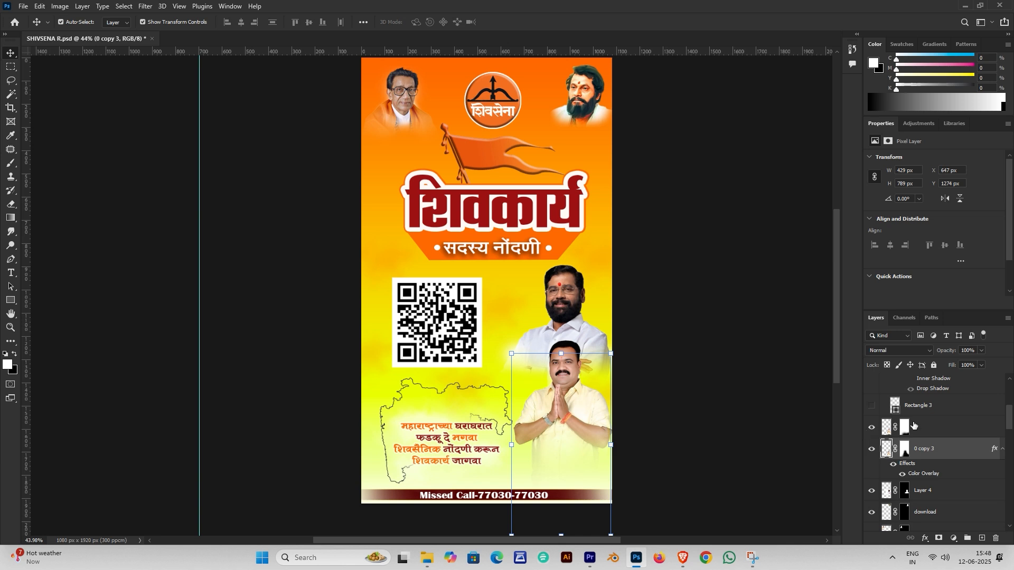
left_click(932, 427)
scroll(943, 428, "up", 1)
Show the white Rectangle 3 name box above the Missed Call bar
left_click(871, 448)
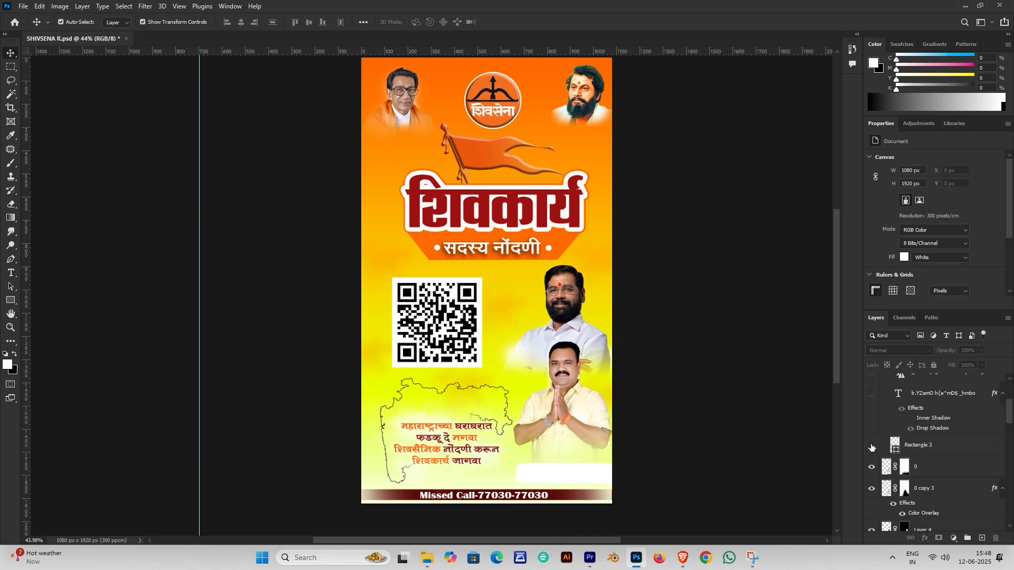
left_click(871, 449)
left_click(872, 448)
Draw a 375×91 px rectangle above the white box and round its corners to 35 px
left_click(10, 302)
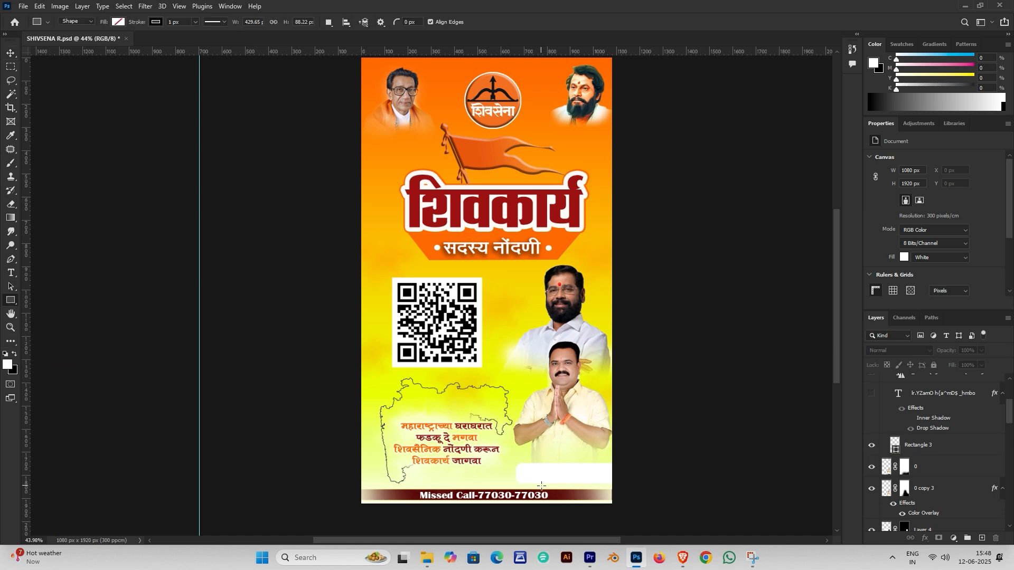
scroll(569, 451, "up", 1)
scroll(573, 447, "up", 6)
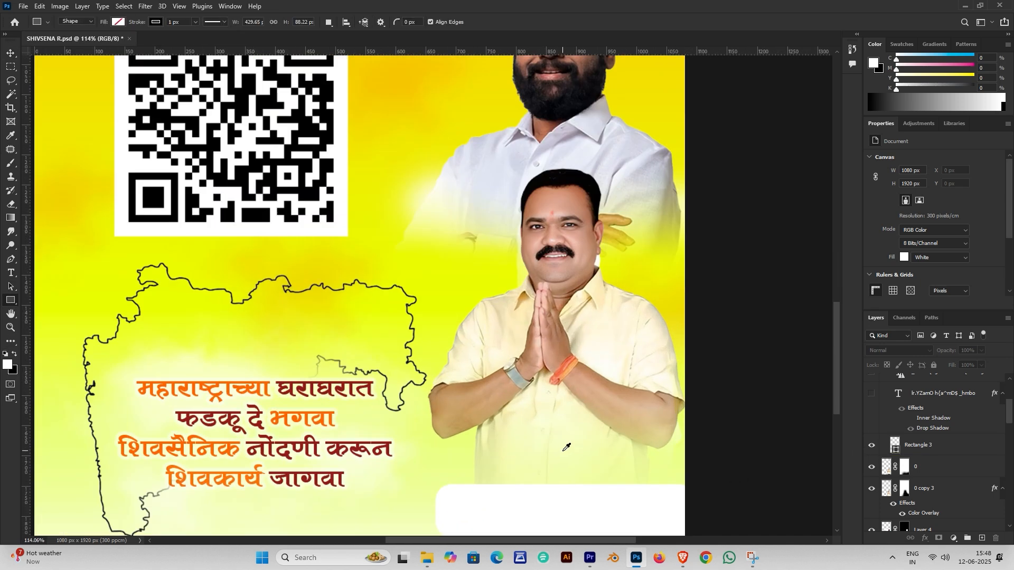
scroll(502, 378, "down", 3)
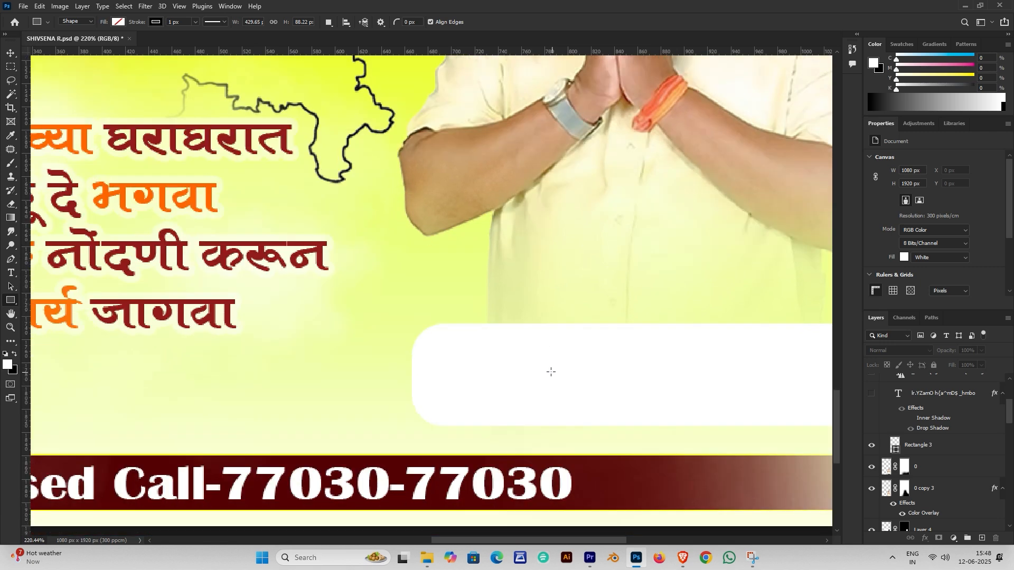
left_click_drag(375, 163, 806, 269)
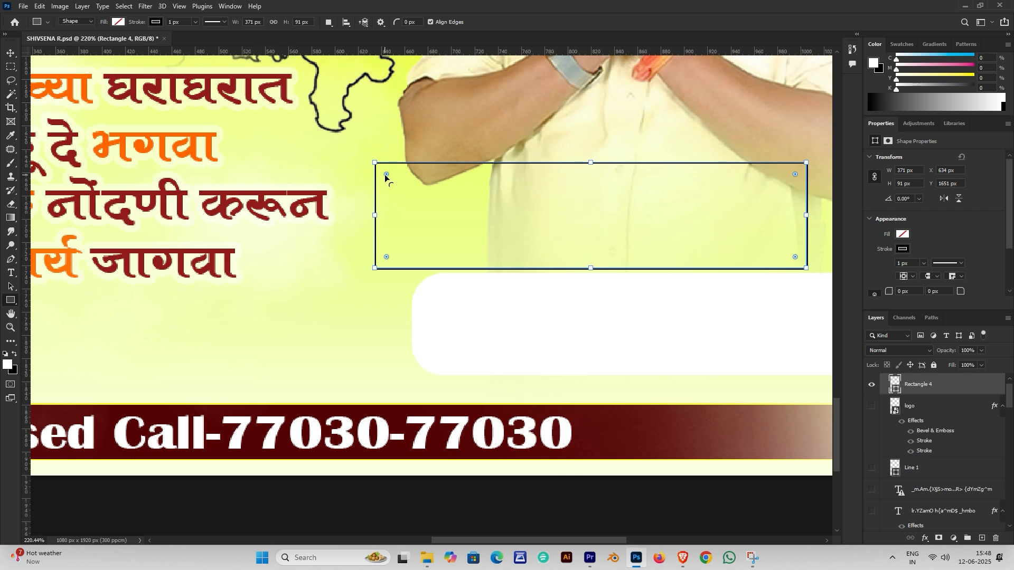
left_click_drag(386, 175, 416, 202)
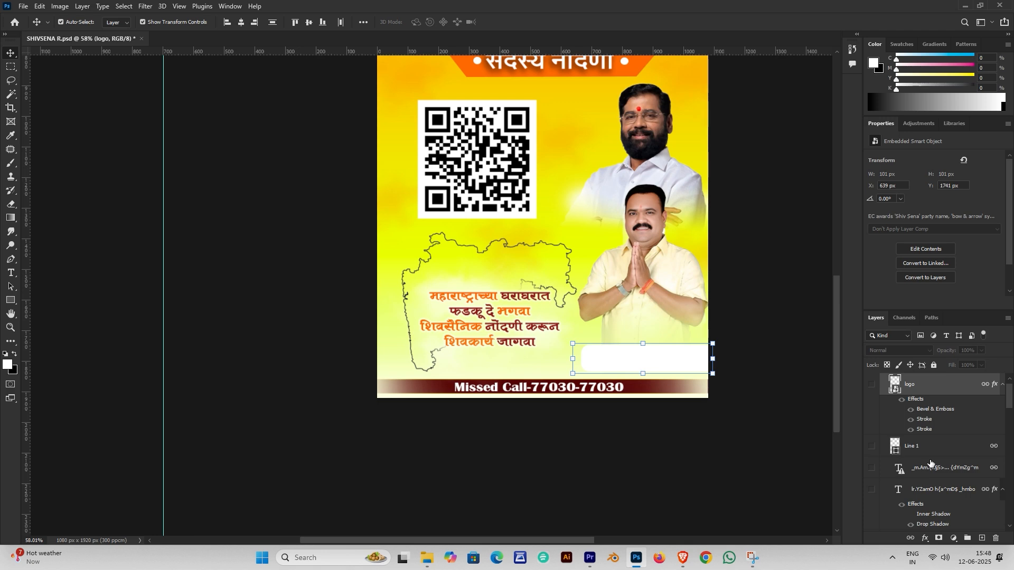
Reveal the candidate's Marathi name text in the white box and select it for editing
left_click(661, 368)
left_click(871, 458)
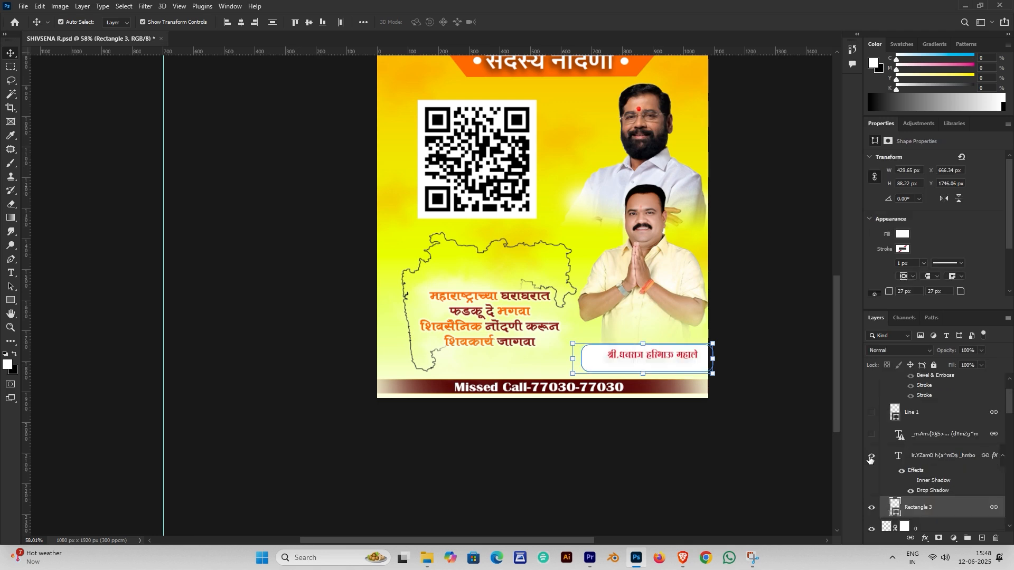
scroll(687, 370, "up", 5)
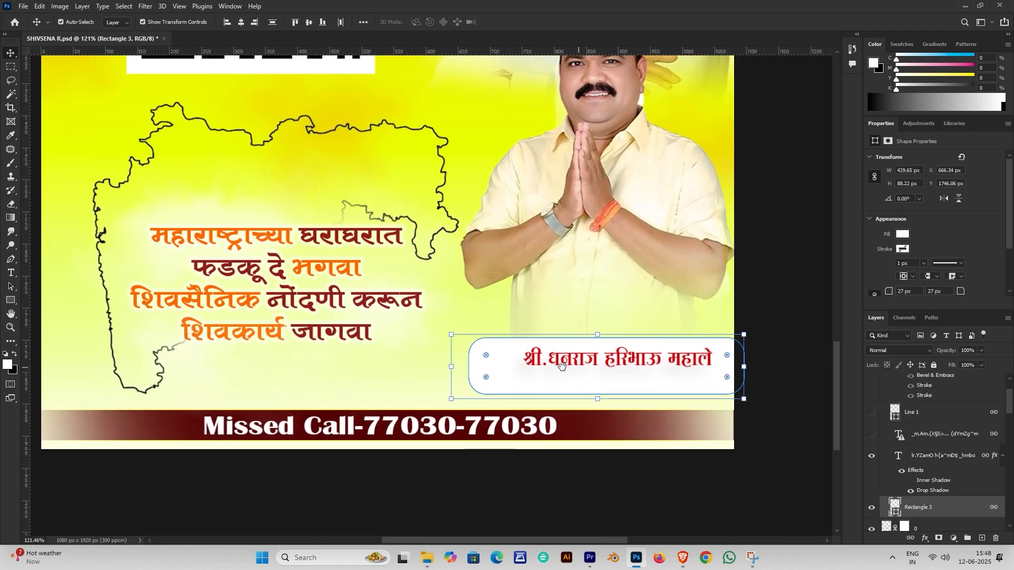
scroll(561, 365, "right", 2)
double_click(556, 350)
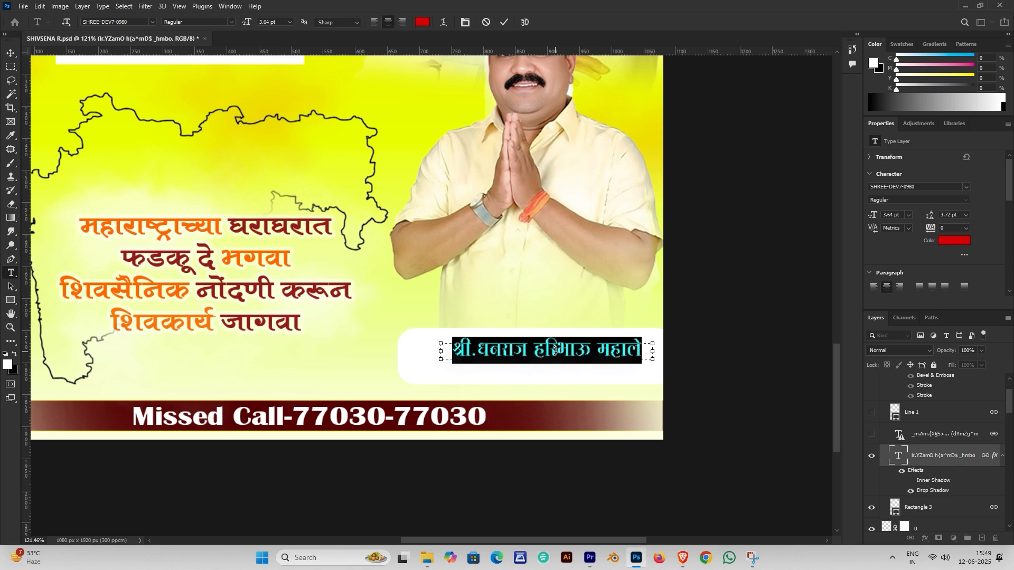
left_click(683, 558)
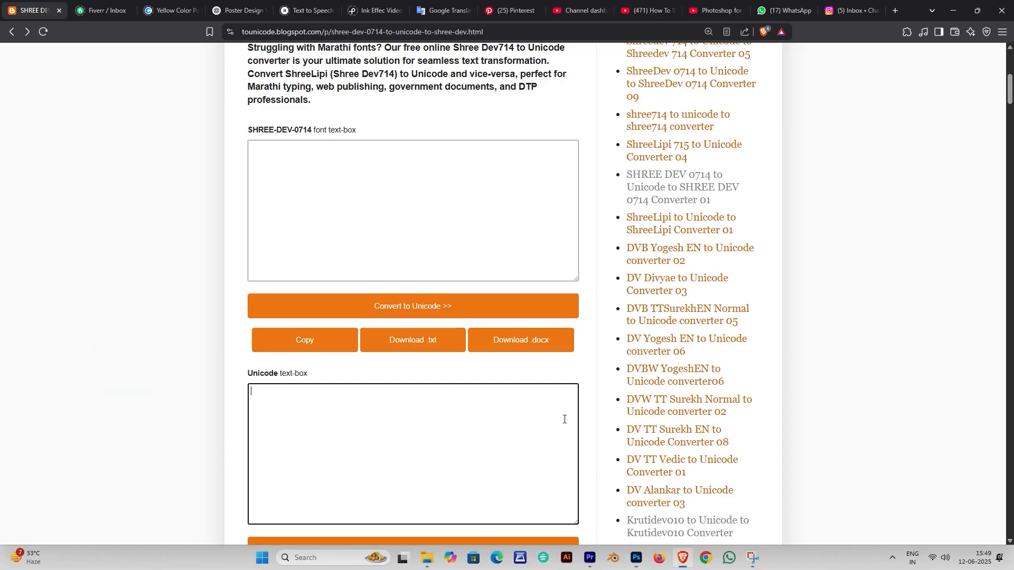
scroll(462, 433, "down", 5)
scroll(328, 238, "up", 3)
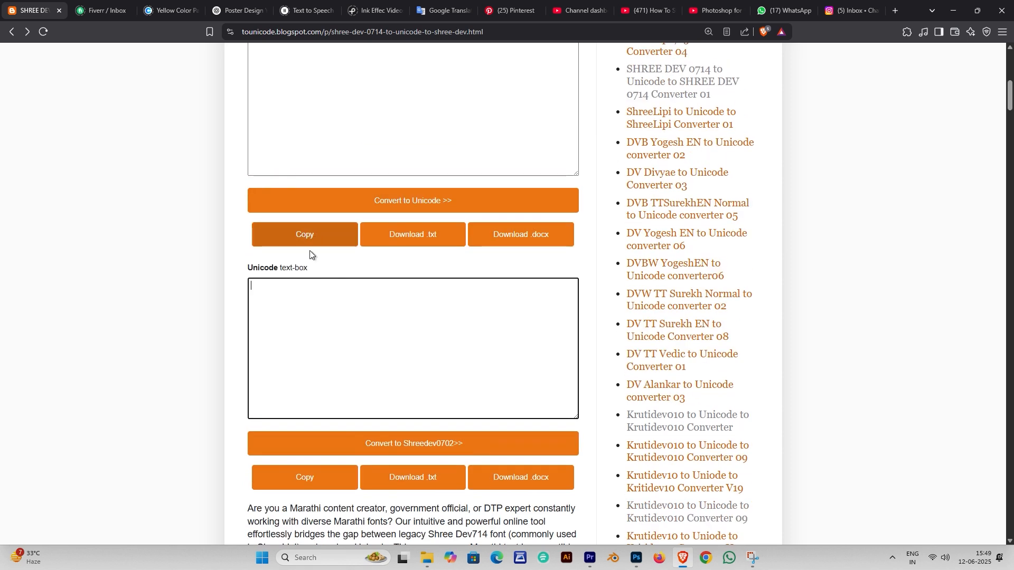
left_click(271, 286)
type("sdgf")
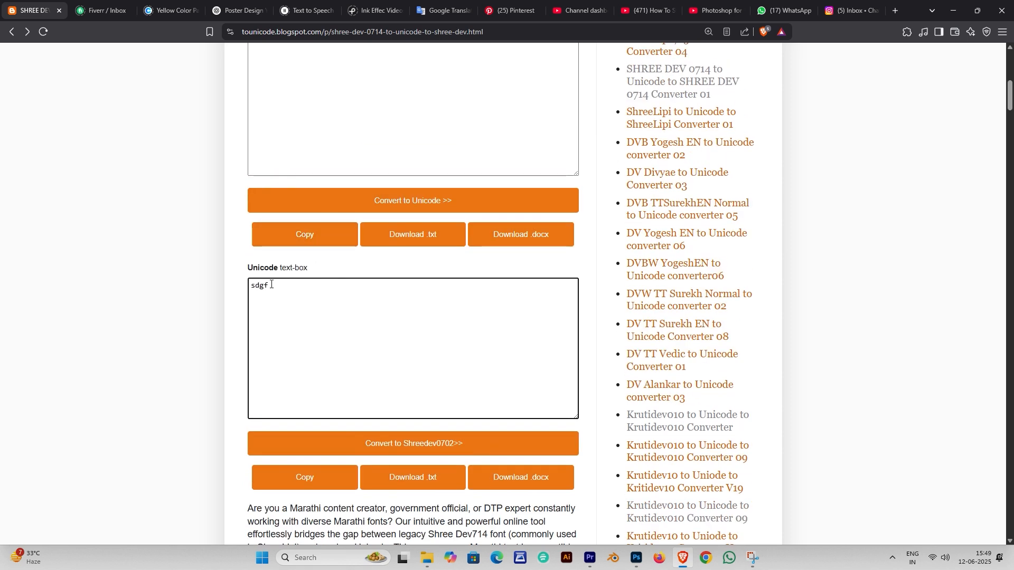
key("BackSpace")
key("BackSpace")
key("BackSpace")
key("BackSpace")
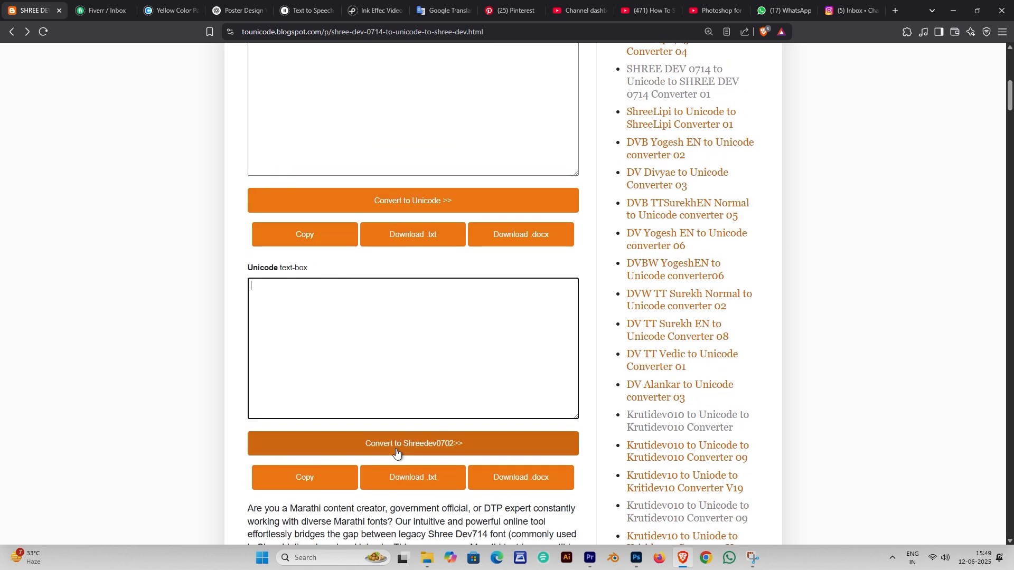
scroll(373, 328, "up", 4)
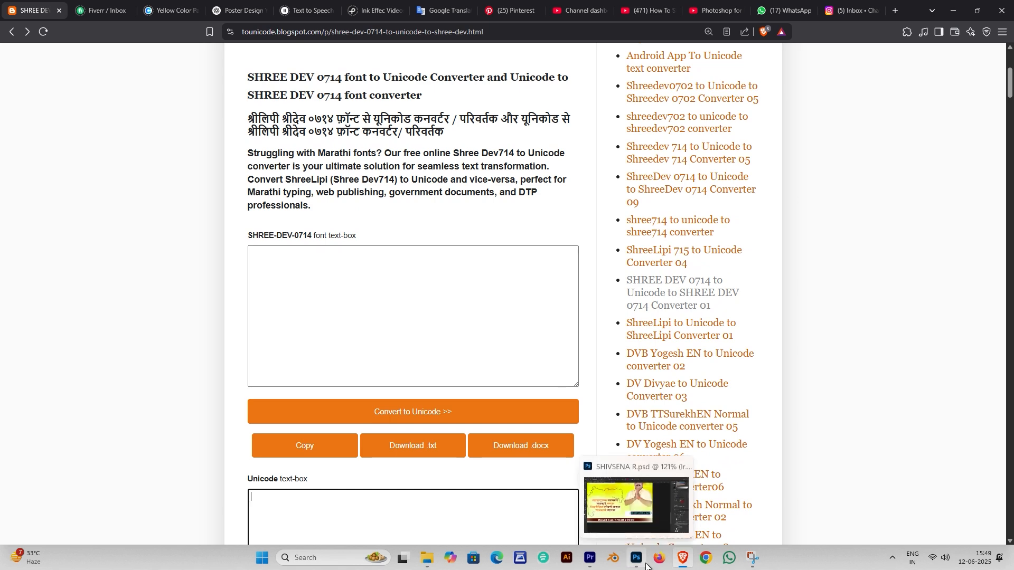
left_click(629, 467)
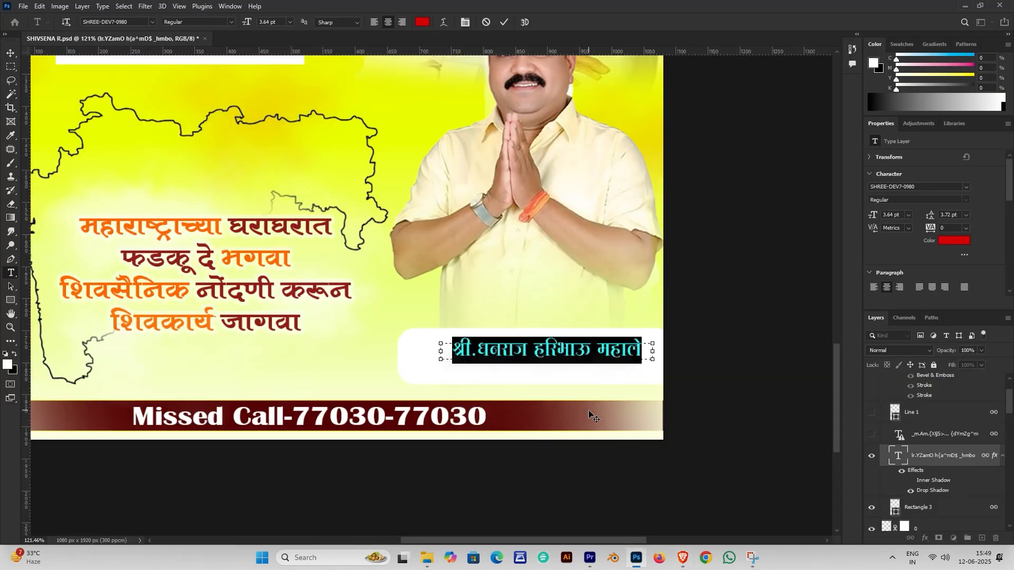
Commit the name text and show the constituency line, orange underline and Shiv Sena logo layers
key("ctrl+Return")
key("v")
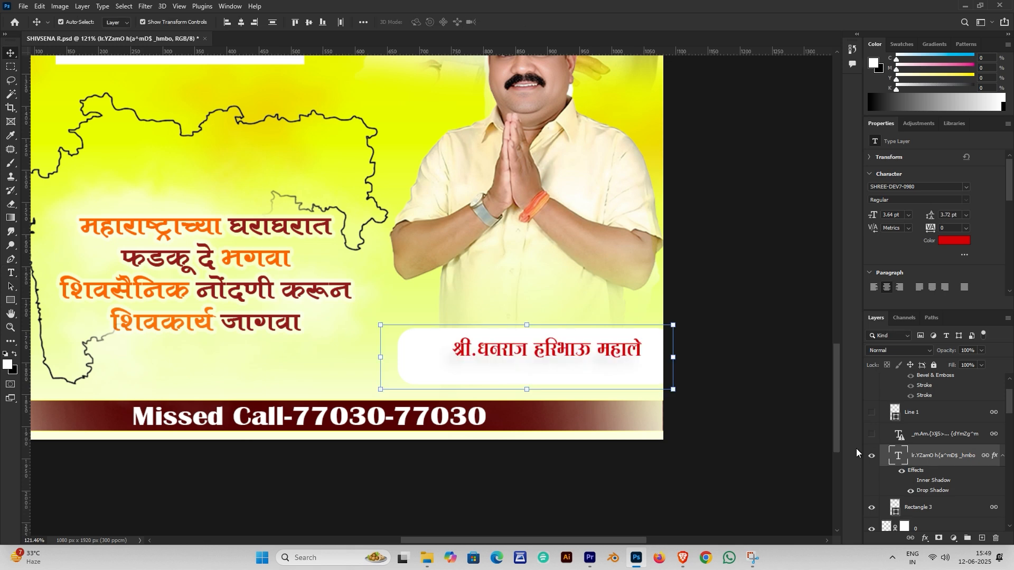
left_click(872, 434)
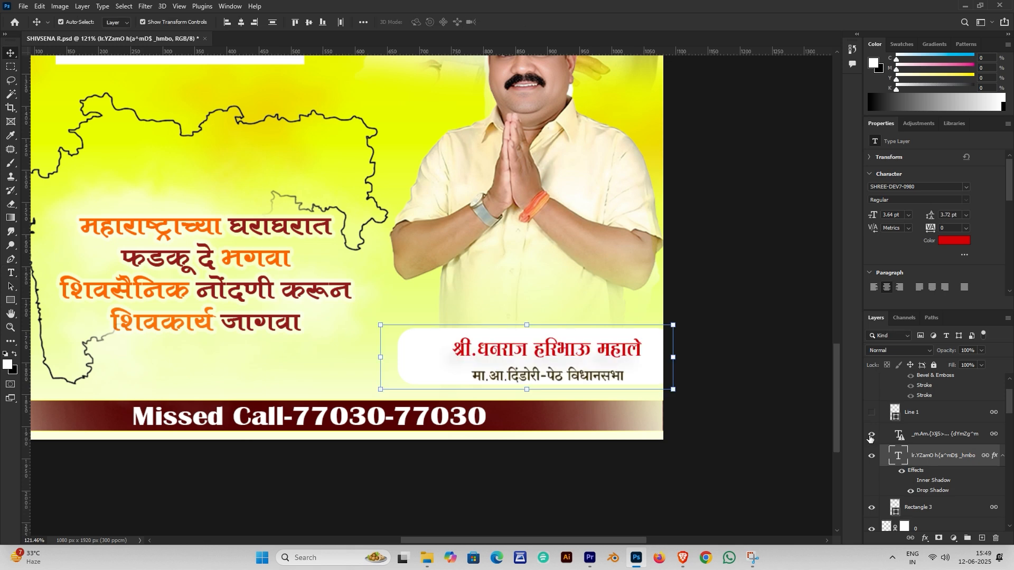
scroll(873, 438, "up", 1)
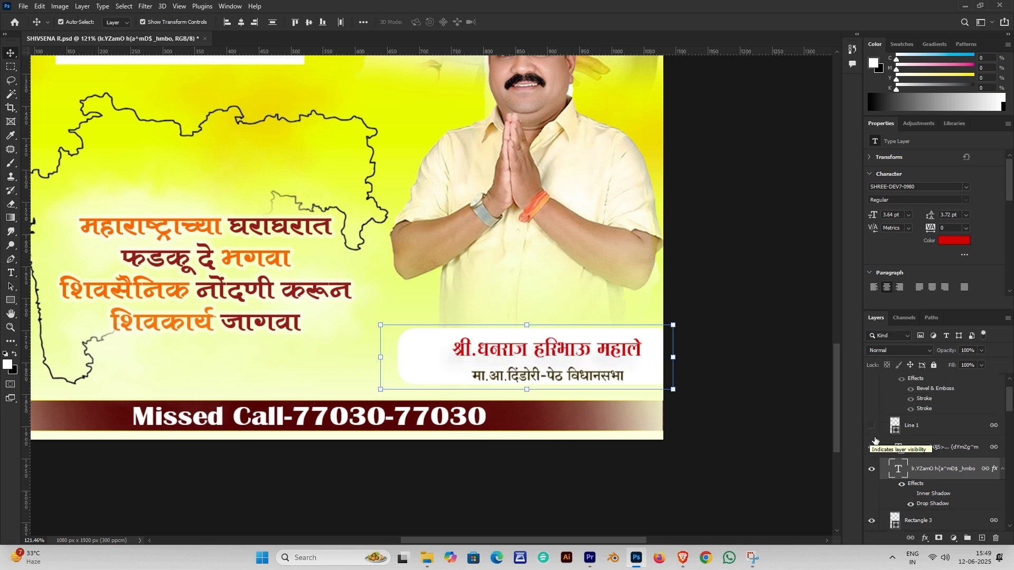
left_click(872, 426)
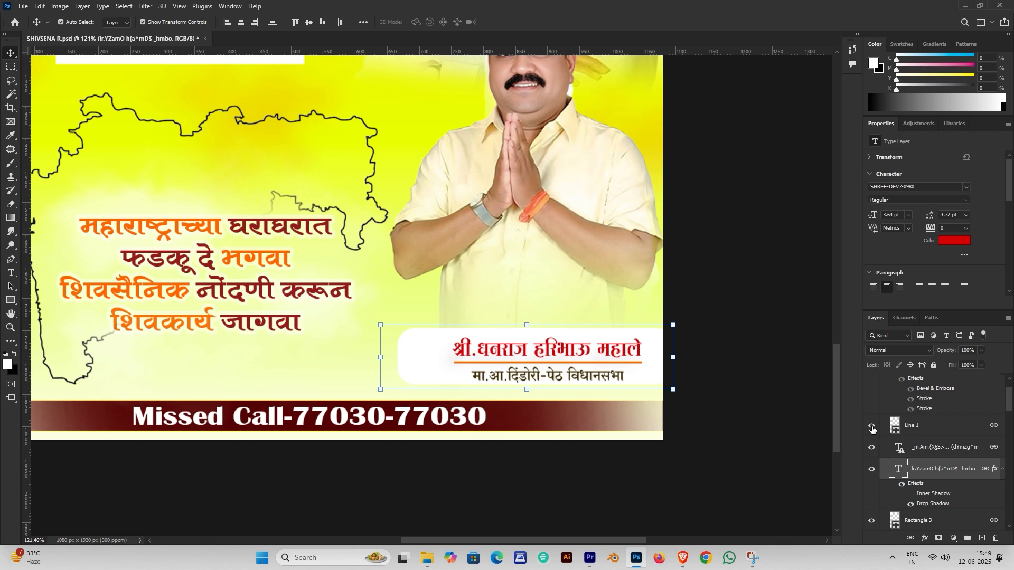
scroll(874, 436, "up", 3)
left_click(872, 397)
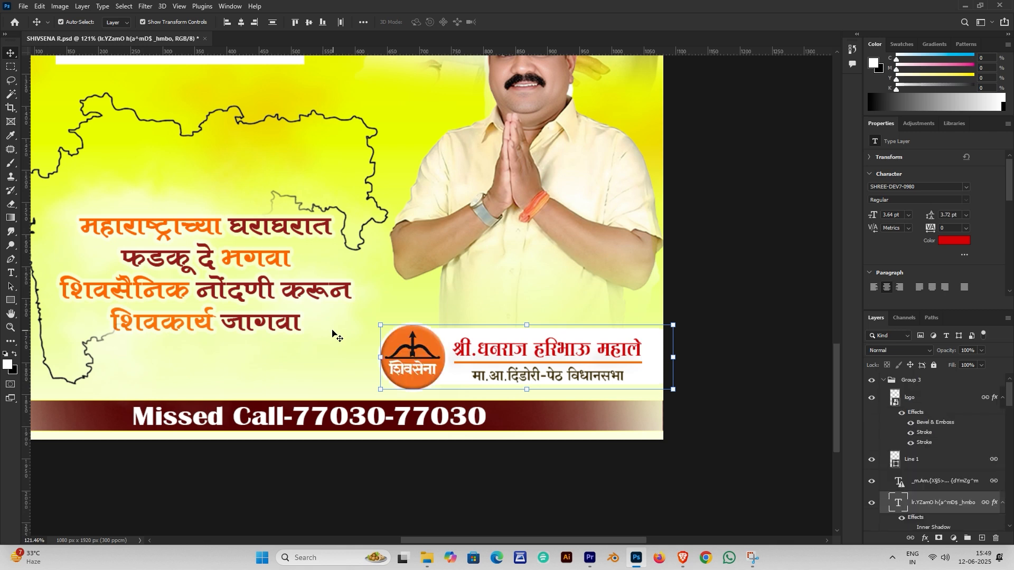
Adjust the logo's effects: second stroke off, Bevel & Emboss and first stroke on; recentre the poster
left_click(911, 443)
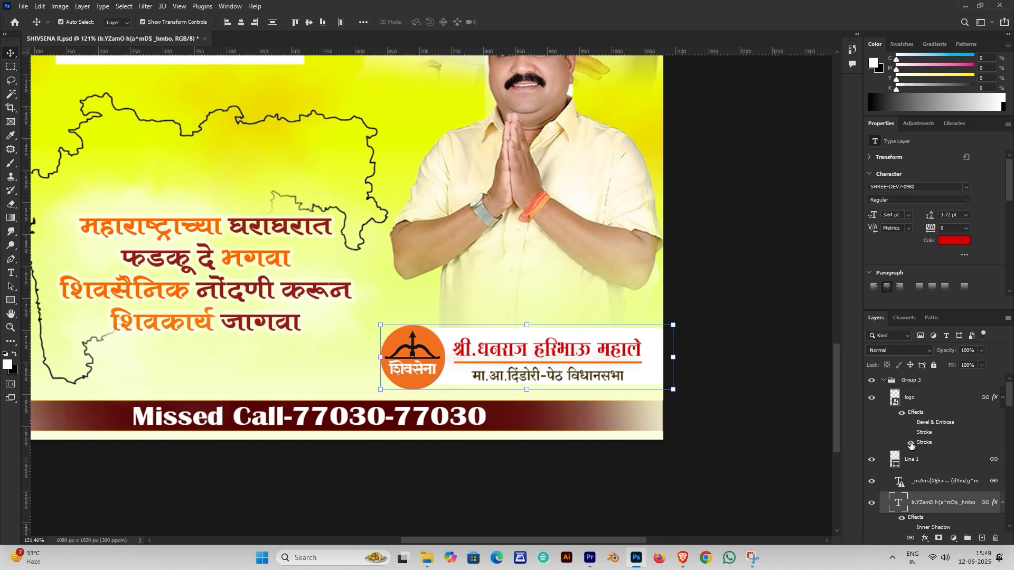
left_click(910, 433)
left_click(910, 423)
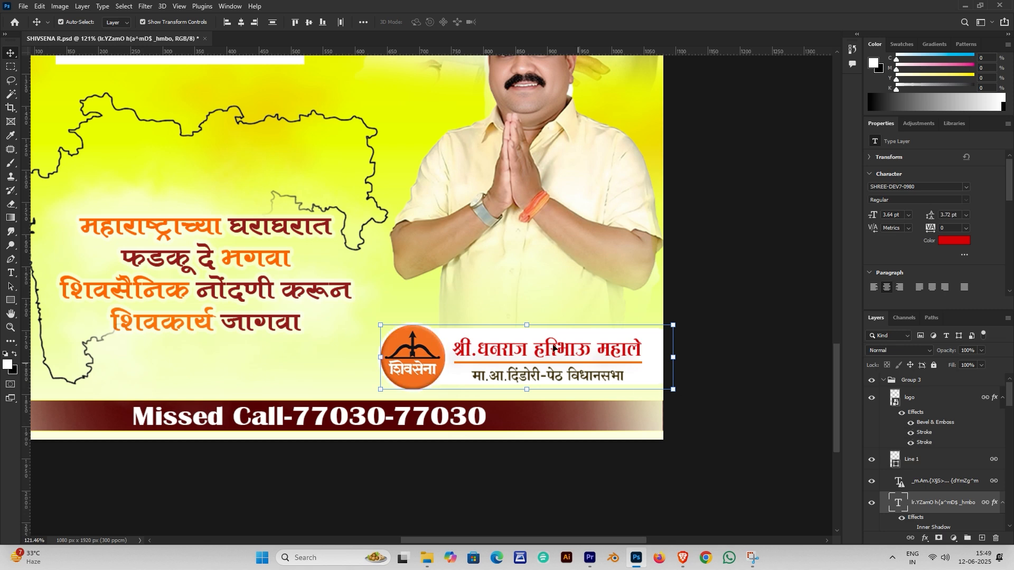
scroll(553, 347, "down", 3)
scroll(553, 347, "down", 5)
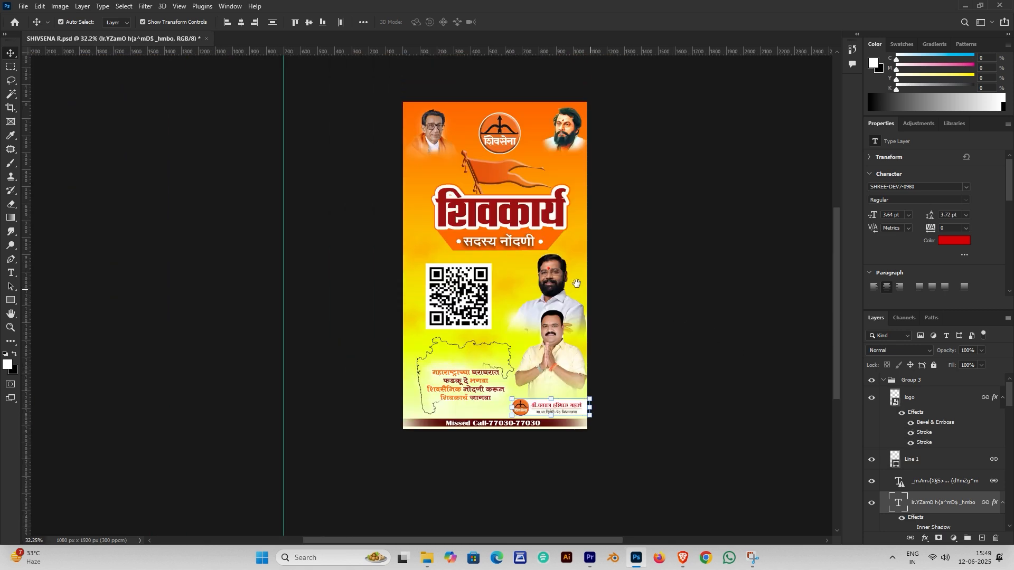
scroll(445, 278, "down", 1)
left_click_drag(445, 278, 482, 307)
left_click(581, 346)
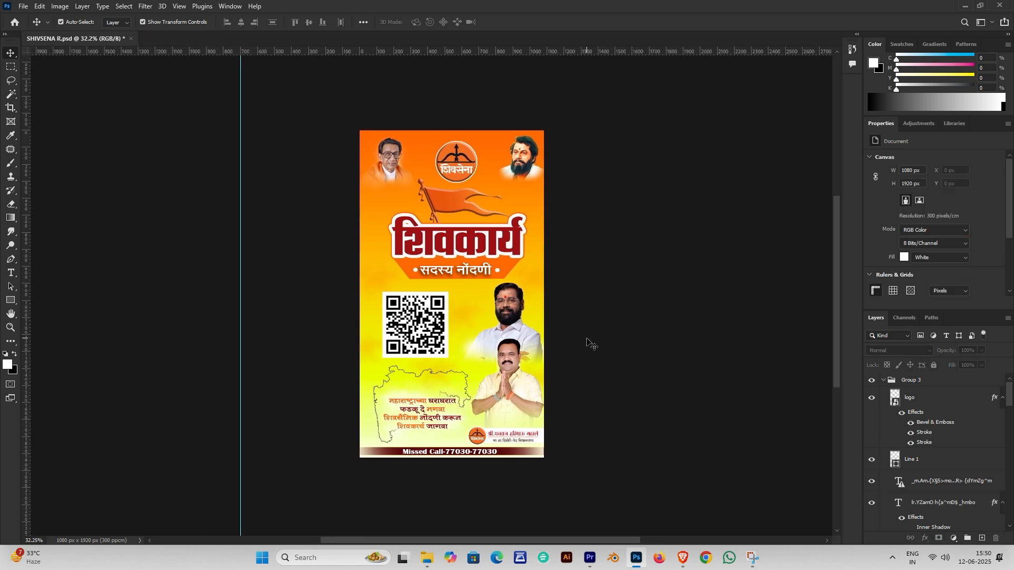